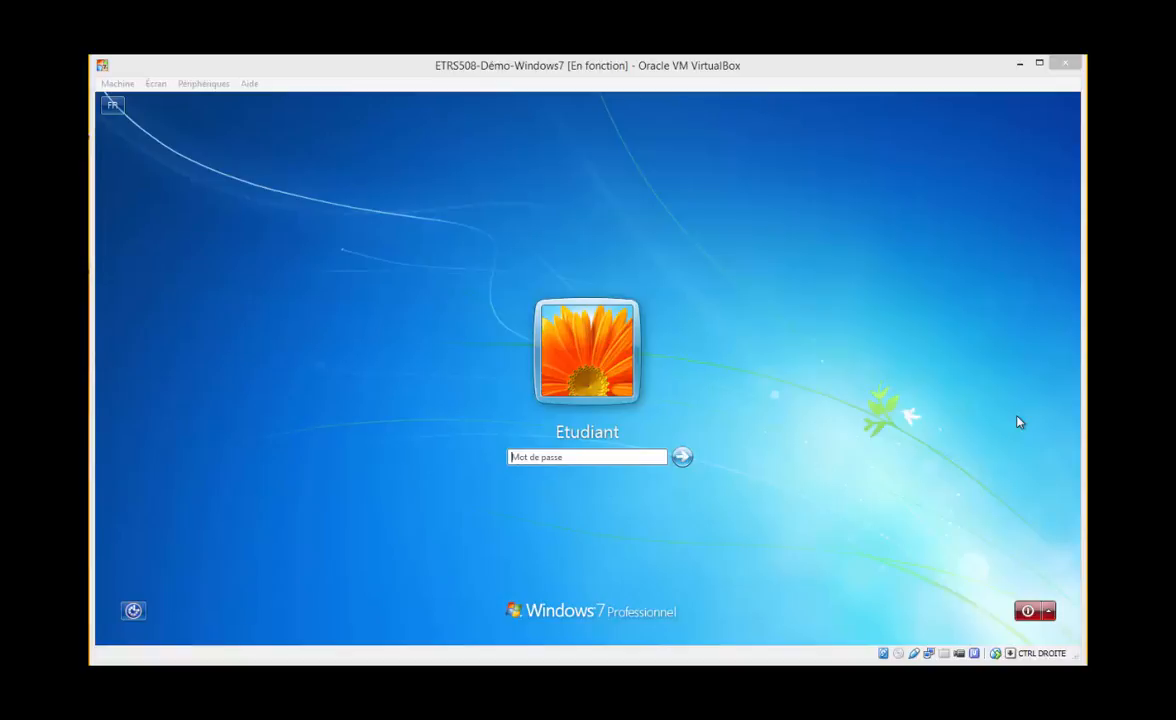
# Log on to the Windows 7 guest as Etudiant by entering the account password
pyautogui.click(831, 434)
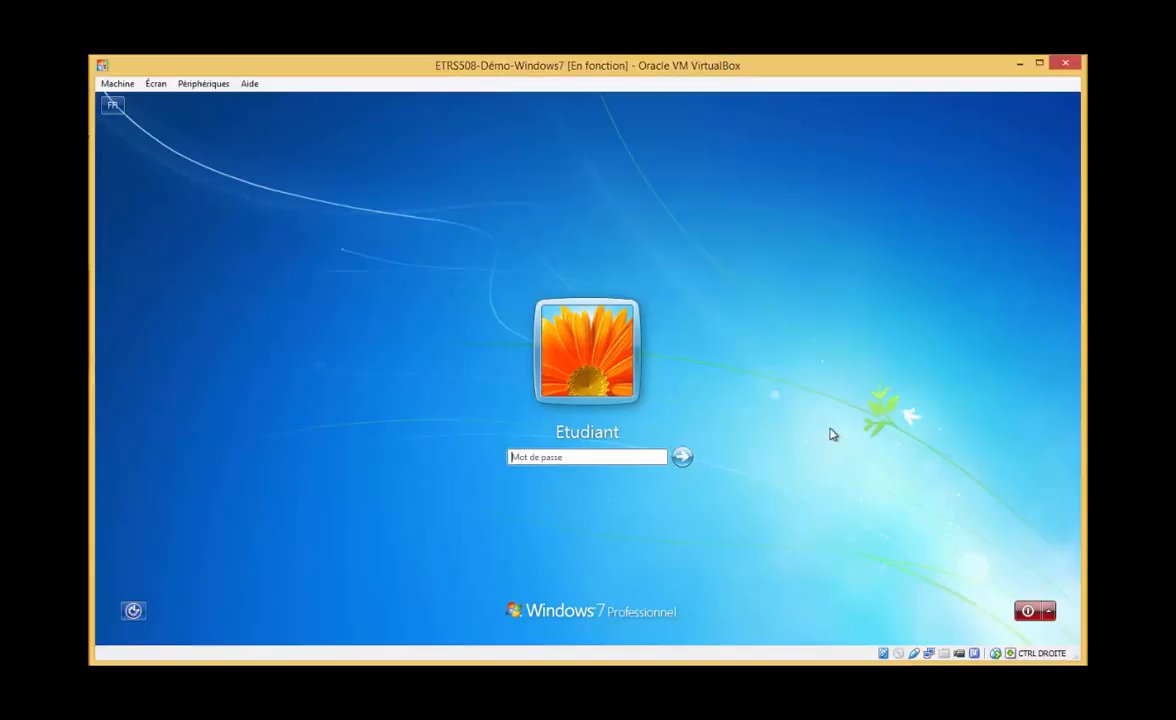
pyautogui.write('••')
pyautogui.press('Return')
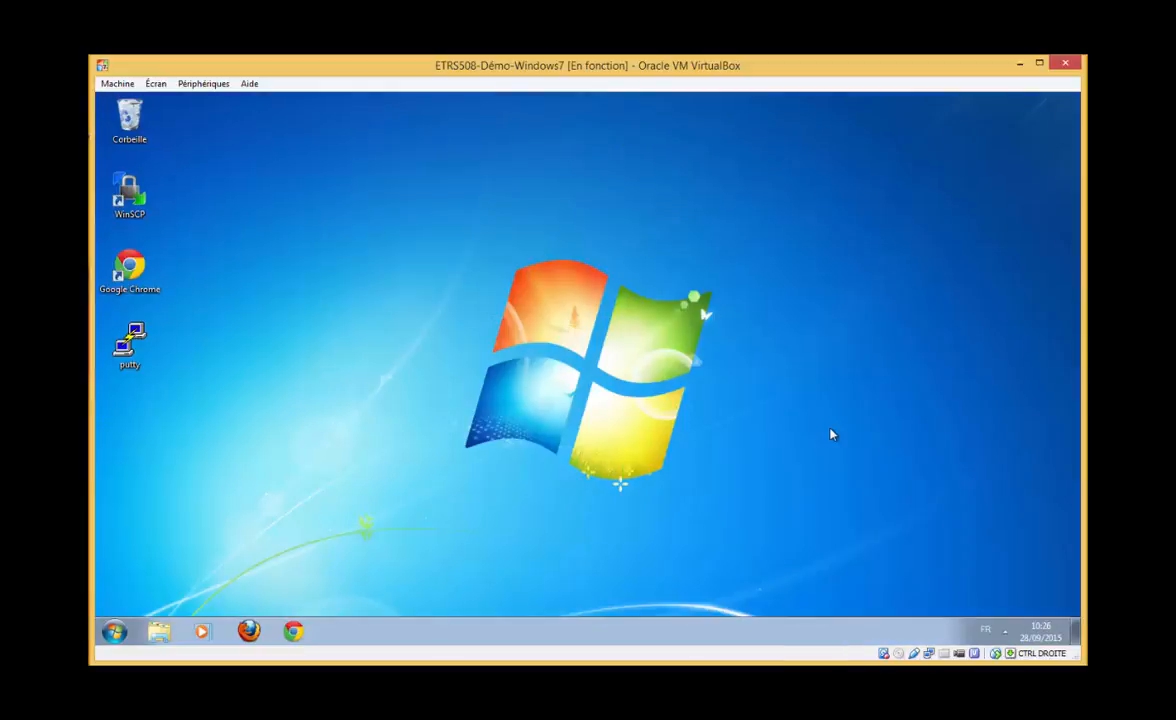
# Open Computer Management from Ordinateur's Gérer entry and maximize its window
pyautogui.rightClick(124, 635)
pyautogui.click(116, 632)
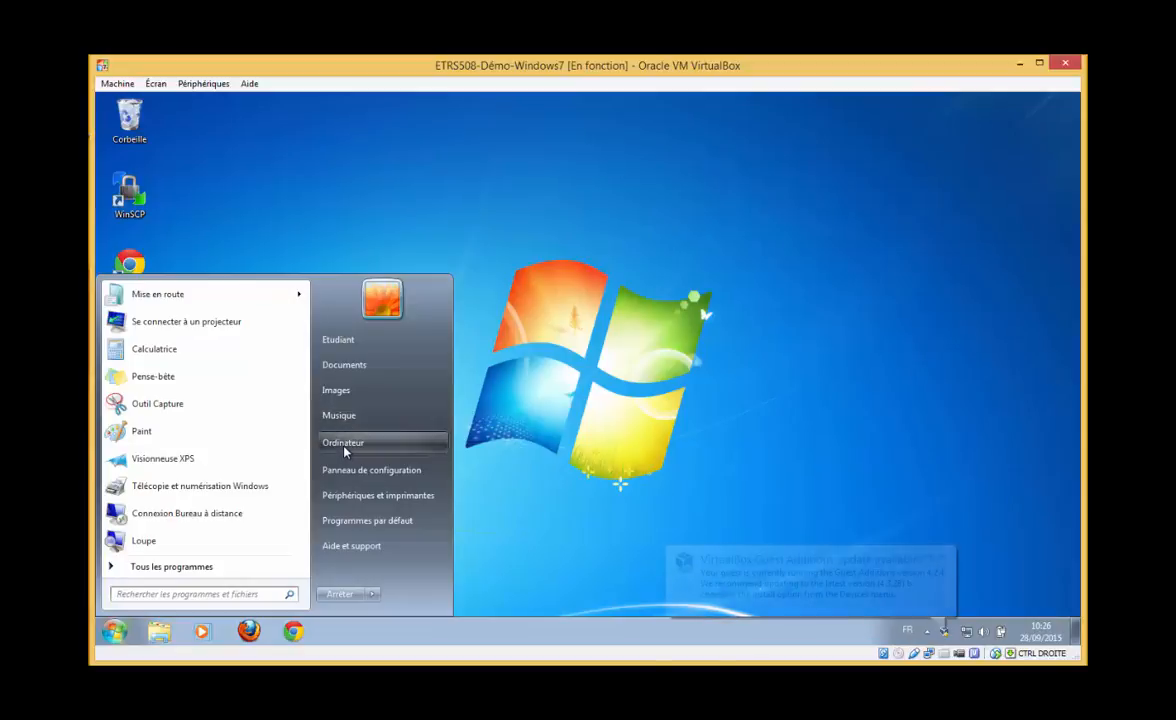
pyautogui.rightClick(344, 451)
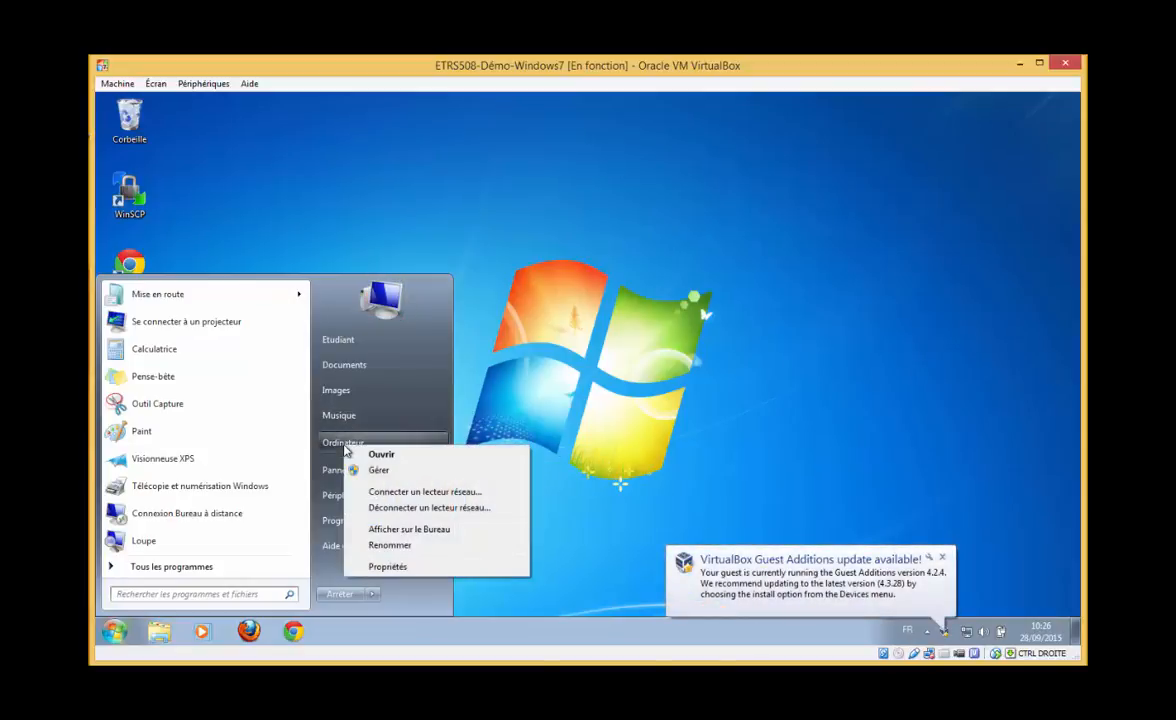
pyautogui.press('Escape')
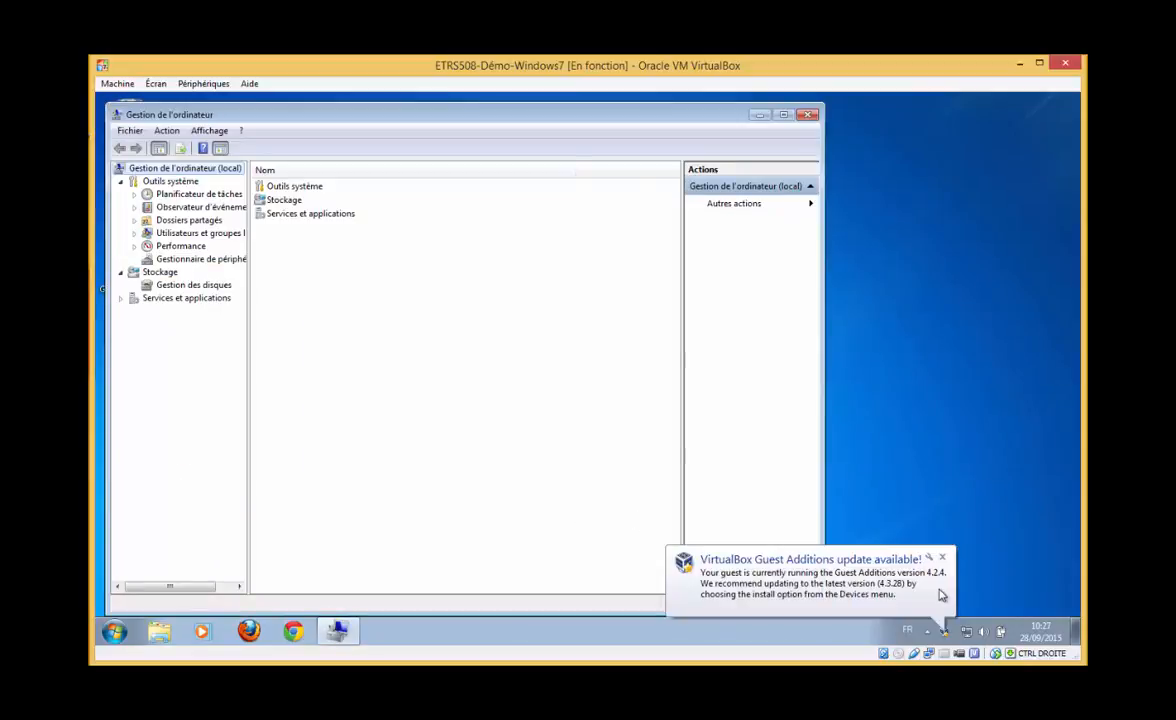
pyautogui.click(940, 557)
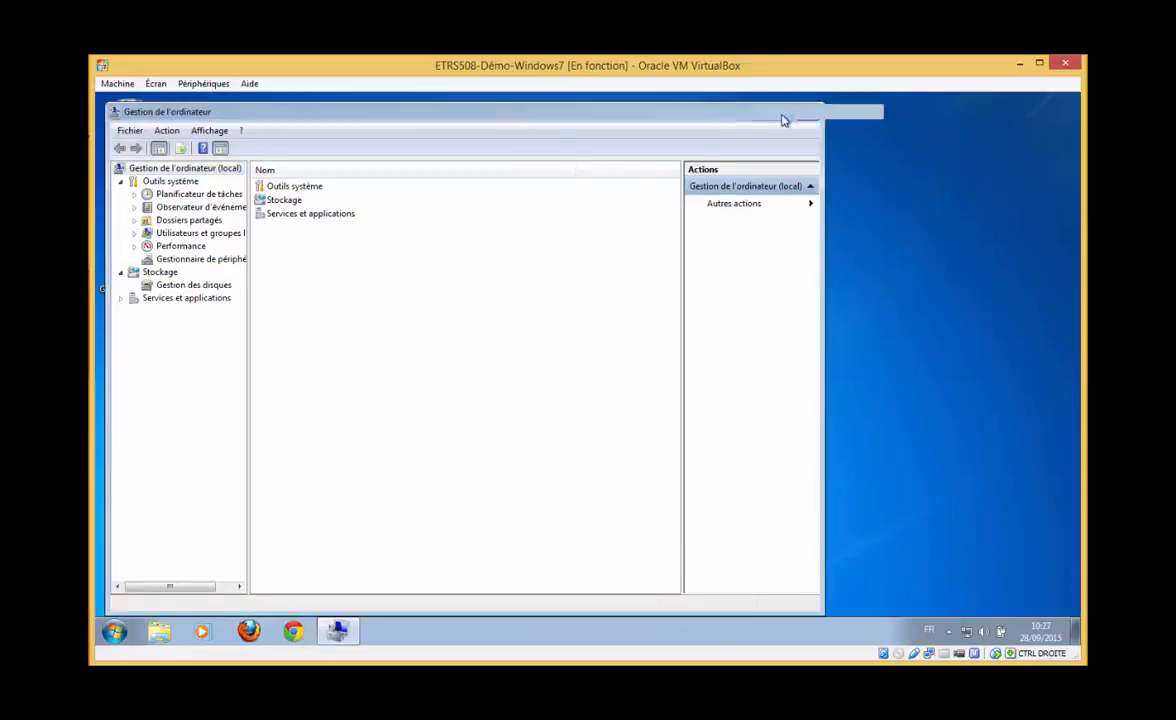
pyautogui.click(782, 115)
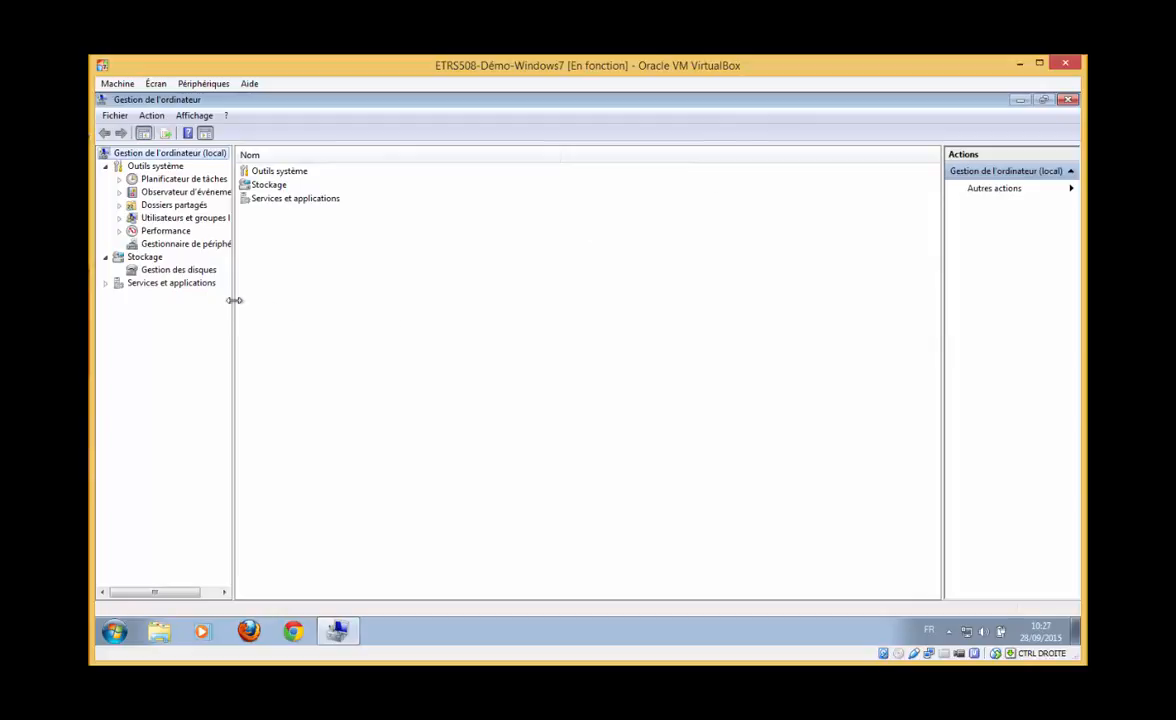
# Widen the tree pane and expand Utilisateurs et groupes locaux into Utilisateurs and Groupes
pyautogui.moveTo(237, 298); pyautogui.dragTo(310, 301)
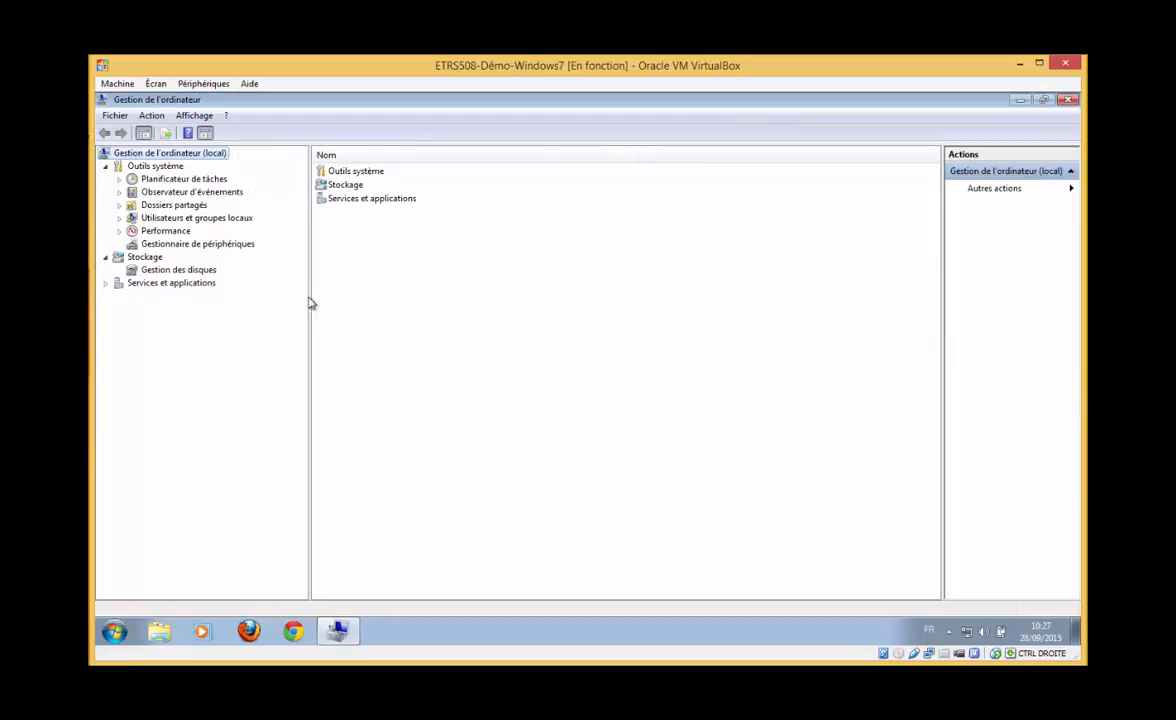
pyautogui.click(181, 179)
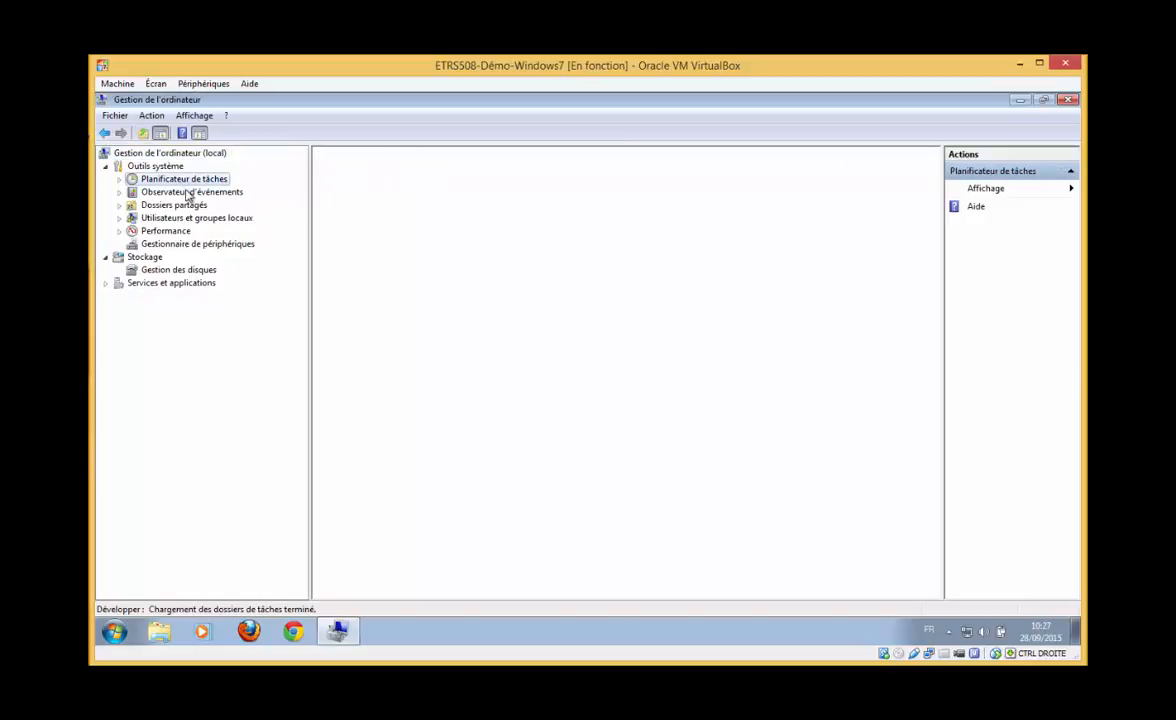
pyautogui.click(184, 189)
pyautogui.click(170, 204)
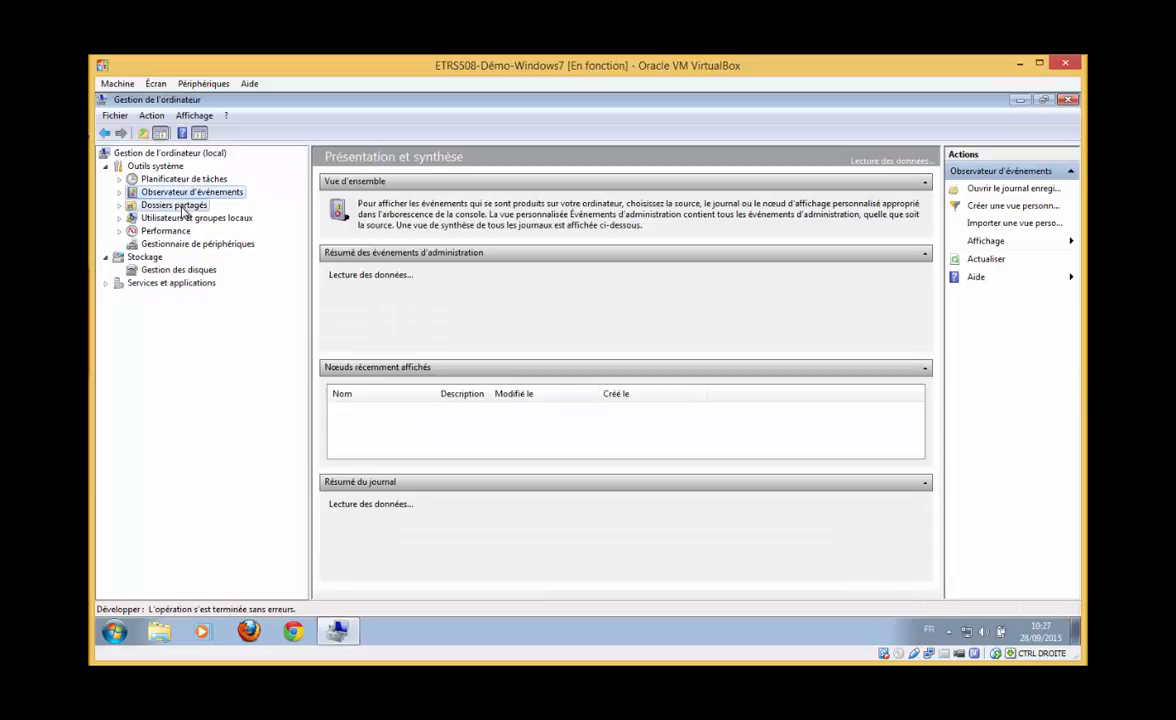
pyautogui.click(182, 217)
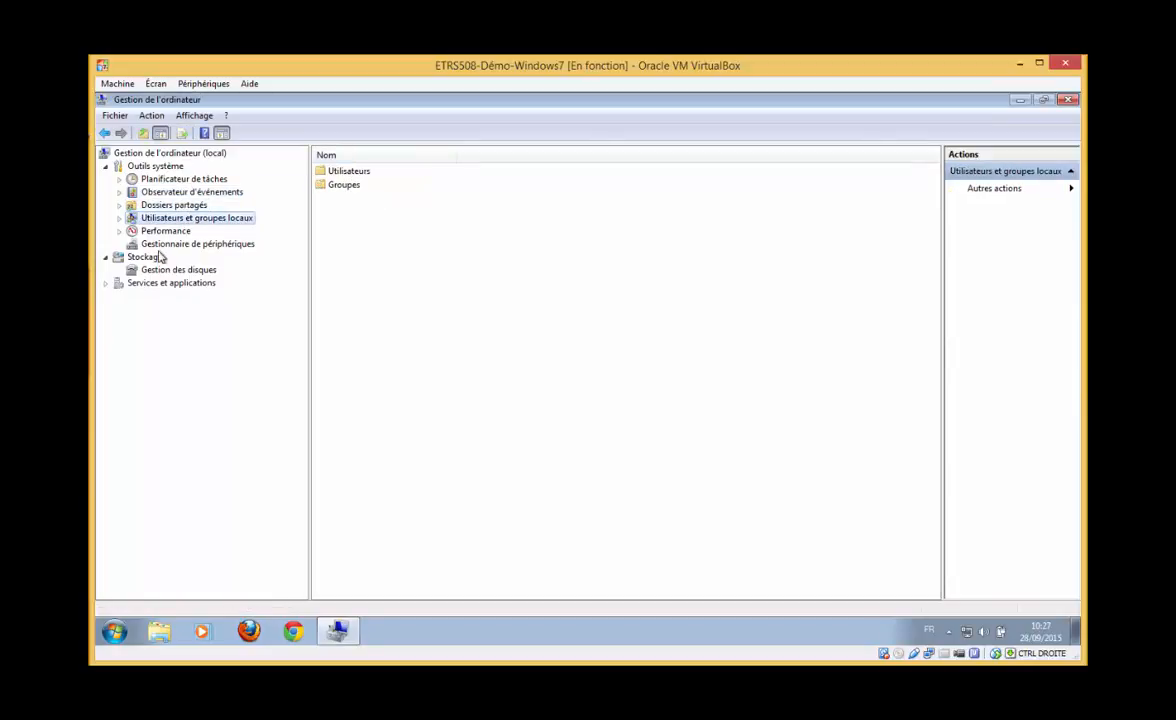
pyautogui.click(119, 218)
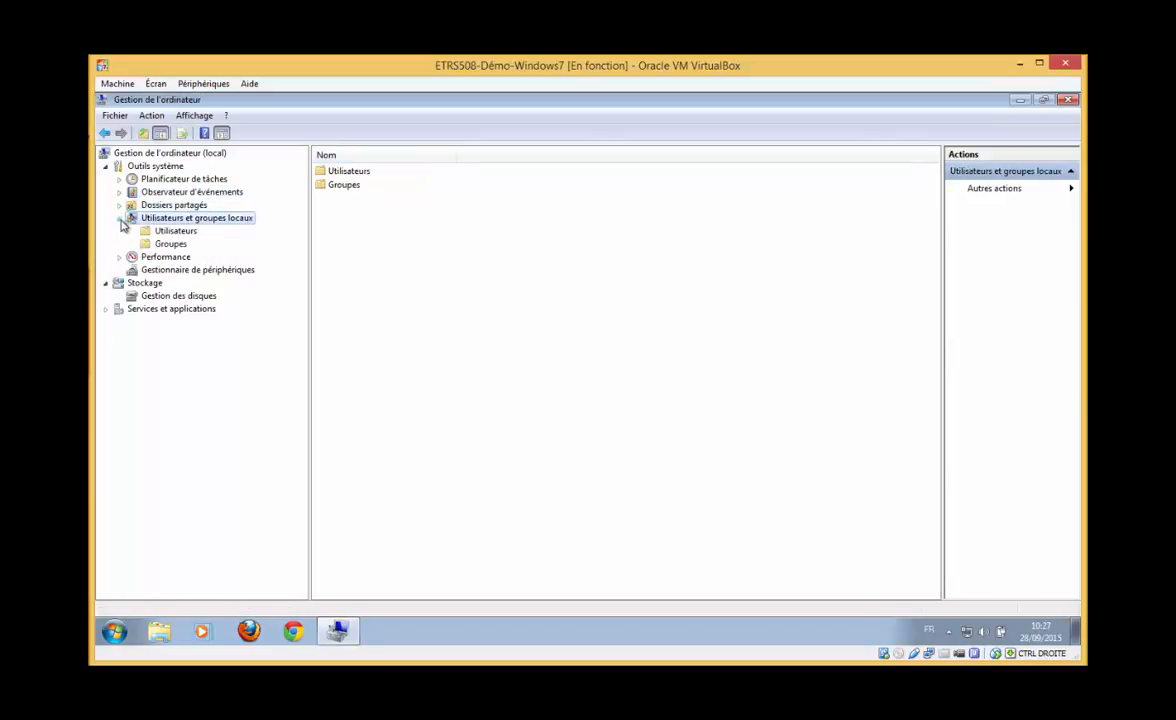
# List the local users with a widened Nom column and select Etudiant
pyautogui.click(176, 230)
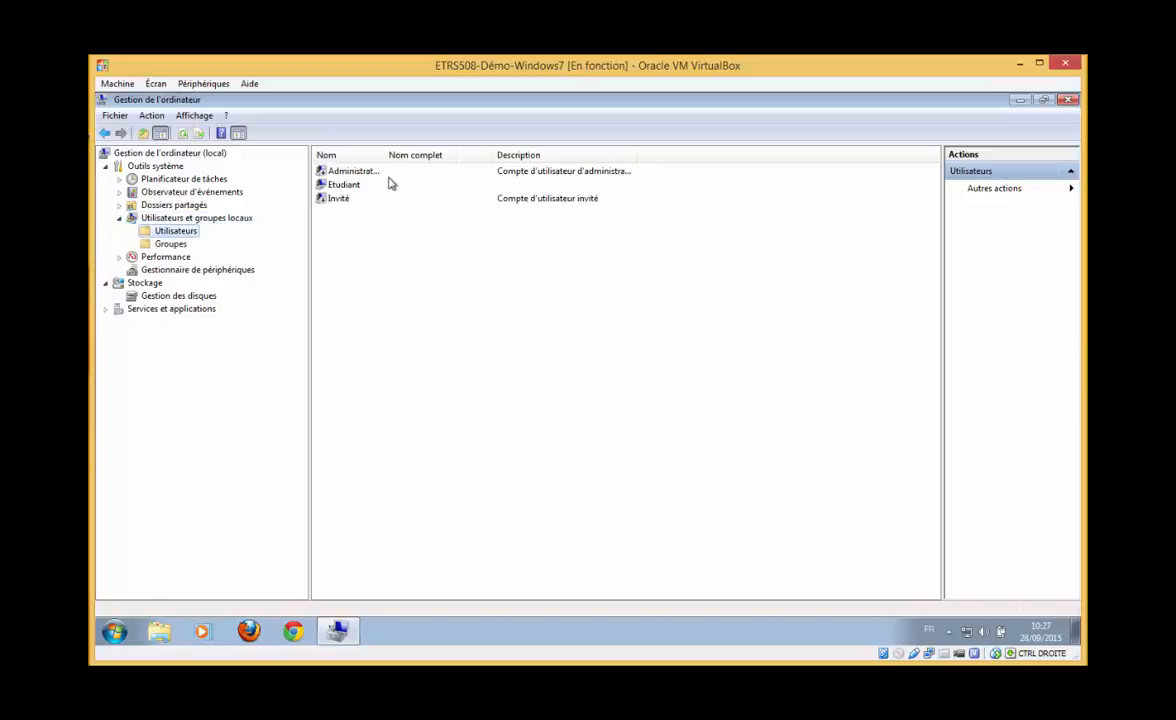
pyautogui.moveTo(386, 155); pyautogui.dragTo(478, 155)
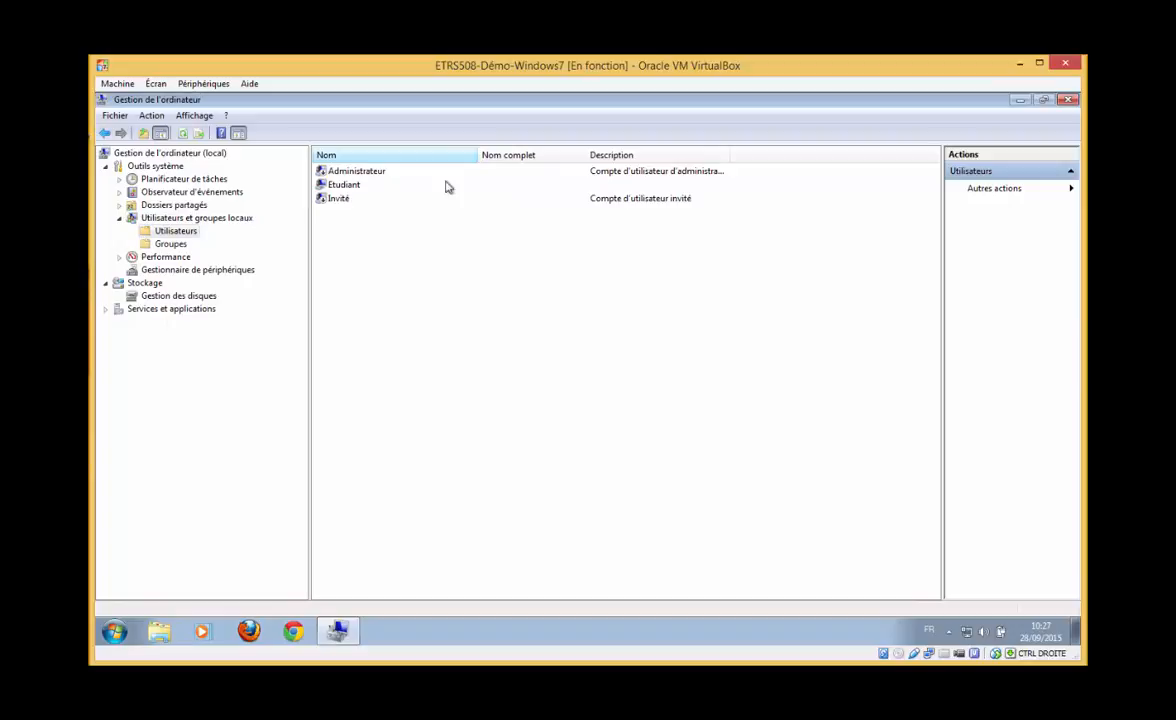
pyautogui.click(350, 190)
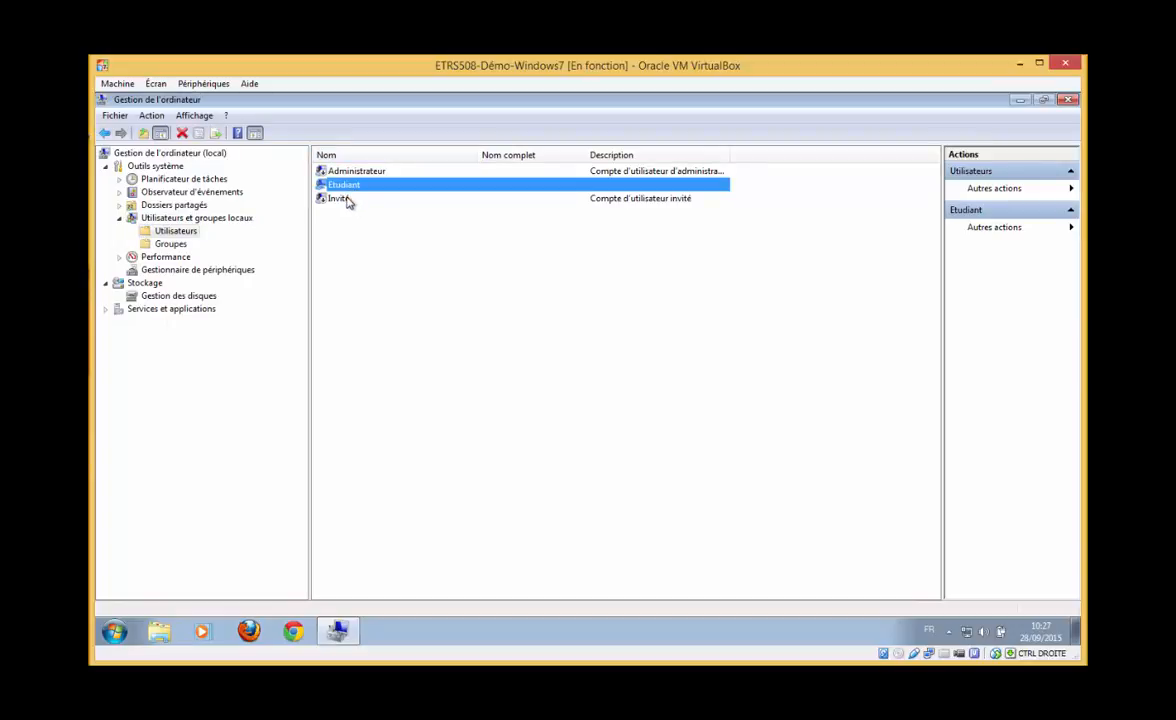
# List the local groups, widen the Nom column, and open the Utilisateurs group's properties
pyautogui.click(170, 244)
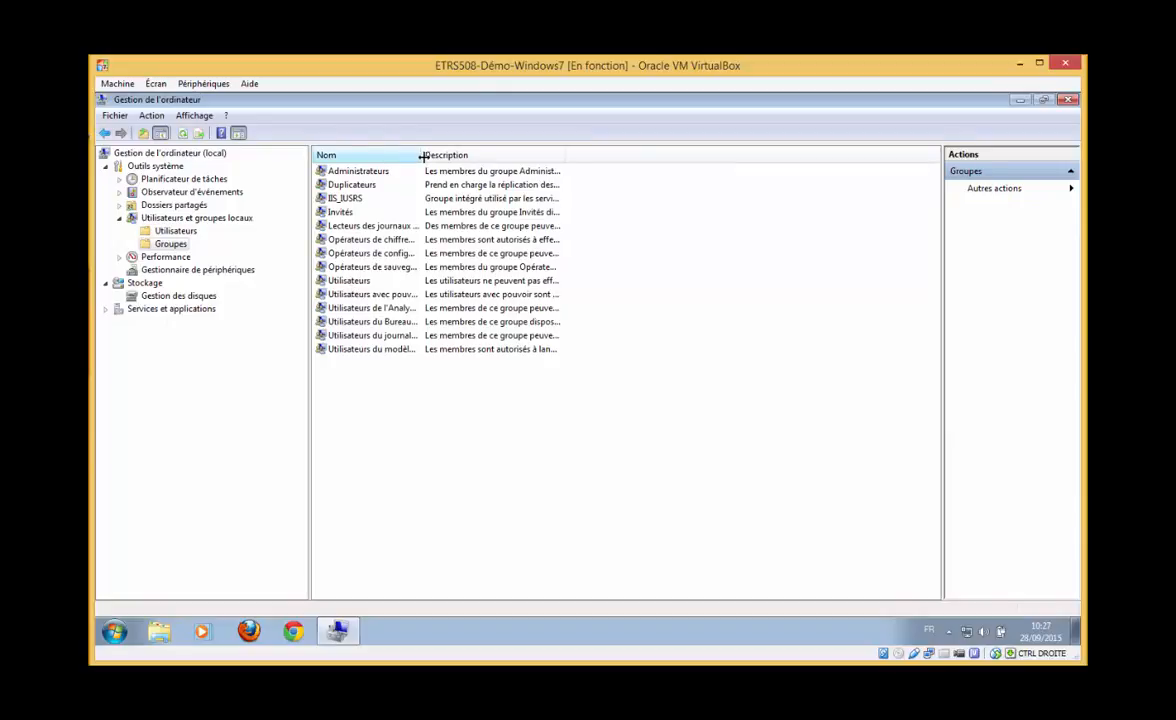
pyautogui.moveTo(420, 156); pyautogui.dragTo(530, 173)
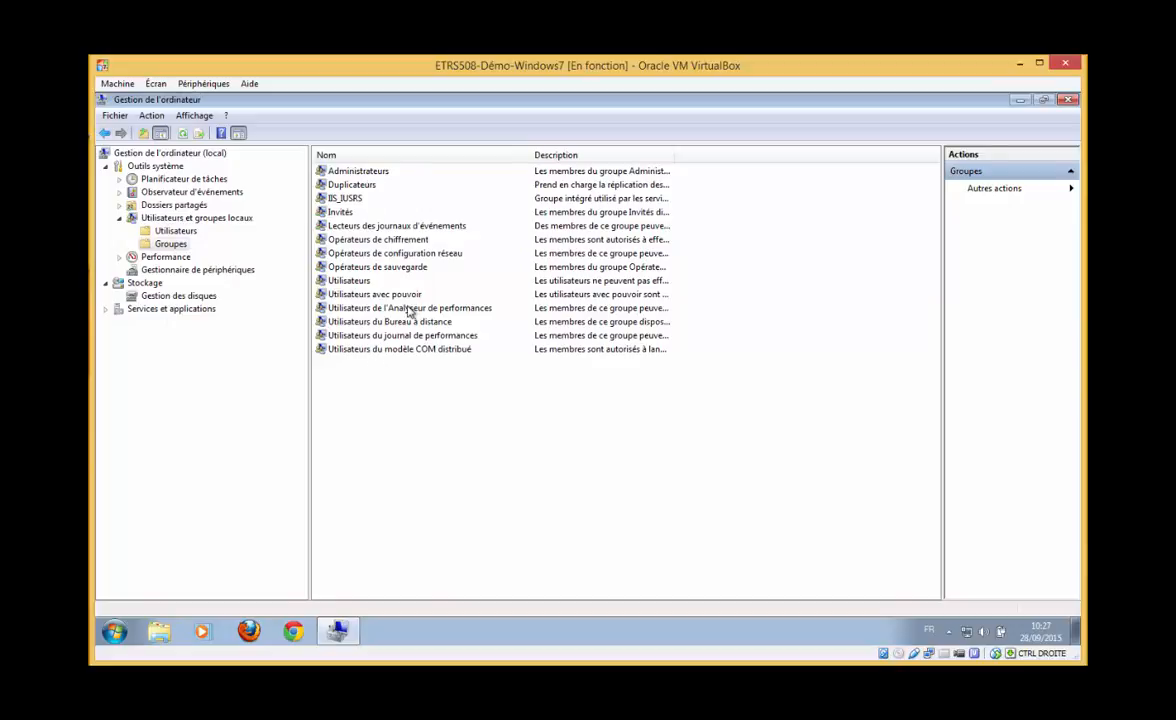
pyautogui.doubleClick(360, 284)
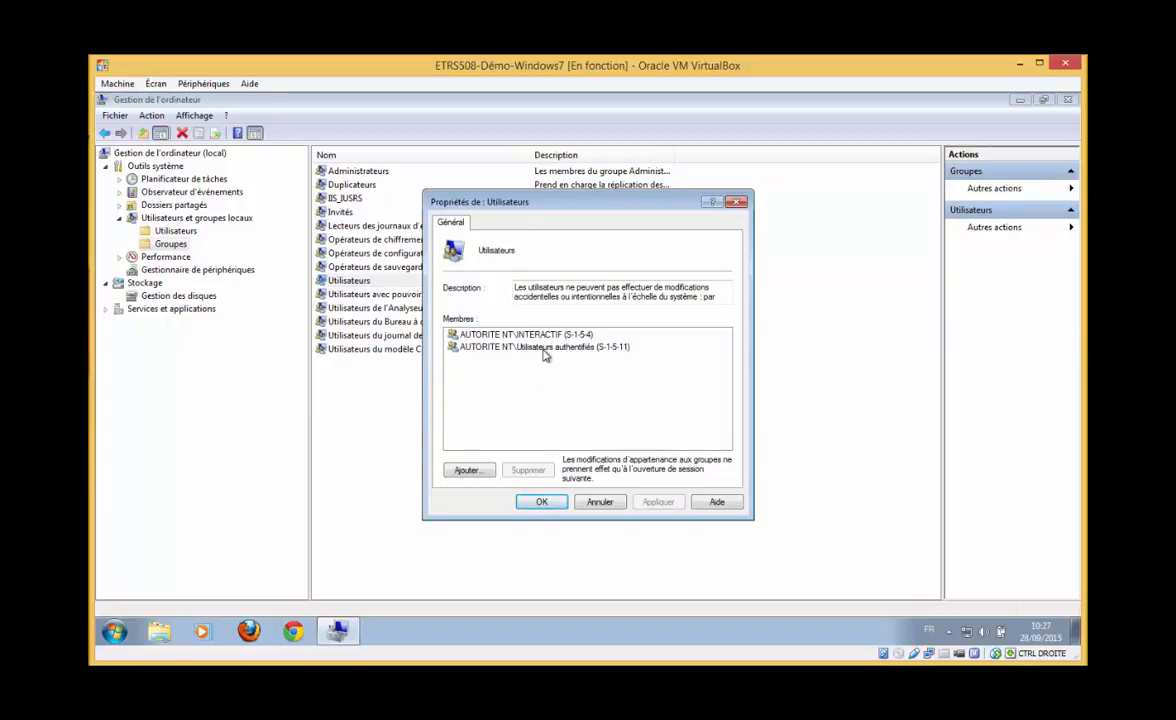
# Close Utilisateurs, then review Administrateurs members Administrateur and Etudiant and close it
pyautogui.click(548, 506)
pyautogui.doubleClick(360, 170)
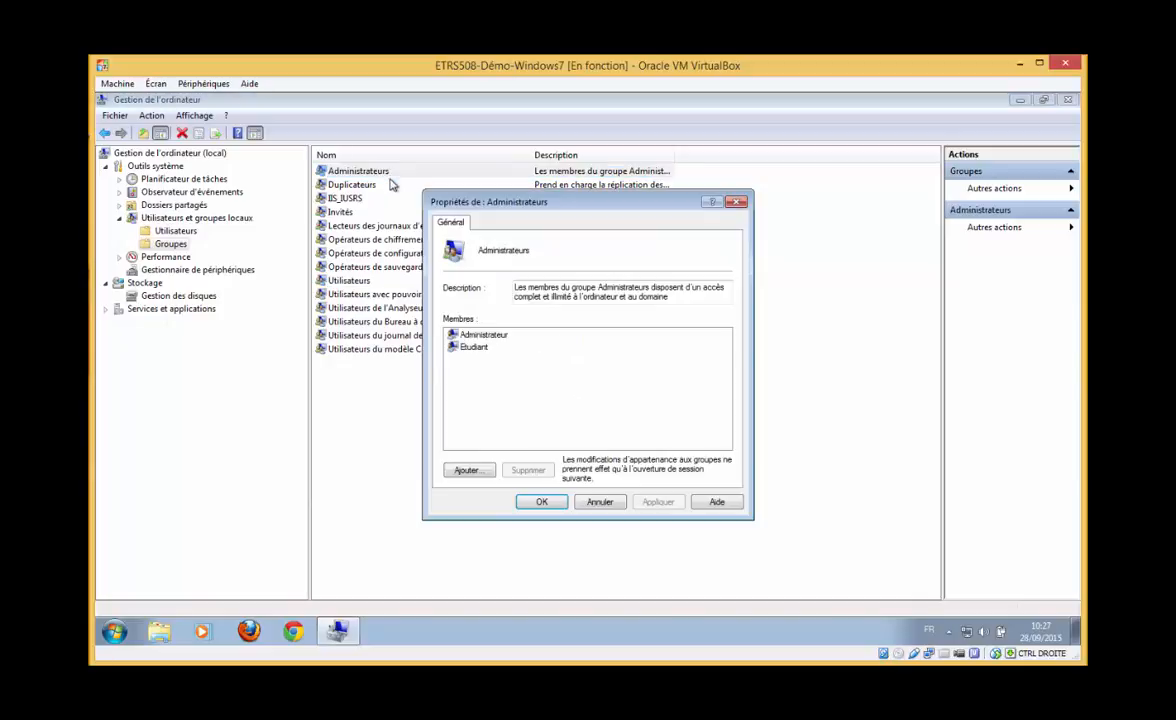
pyautogui.click(485, 348)
pyautogui.click(495, 337)
pyautogui.click(478, 348)
pyautogui.click(482, 337)
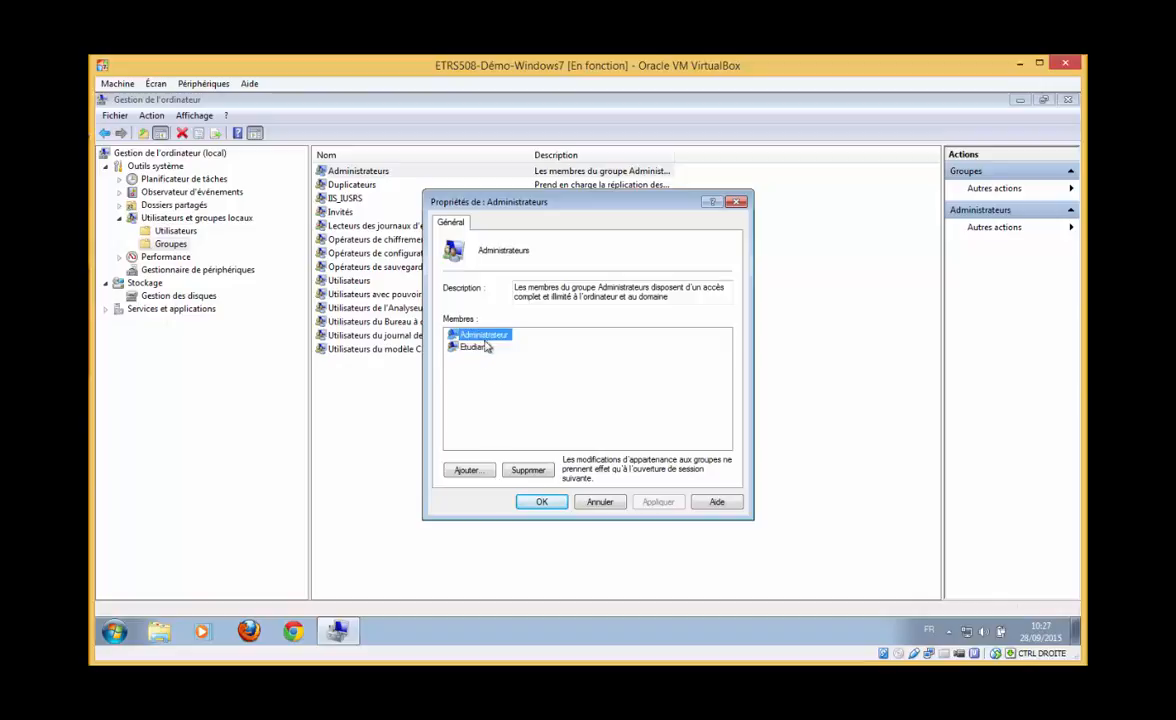
pyautogui.click(539, 505)
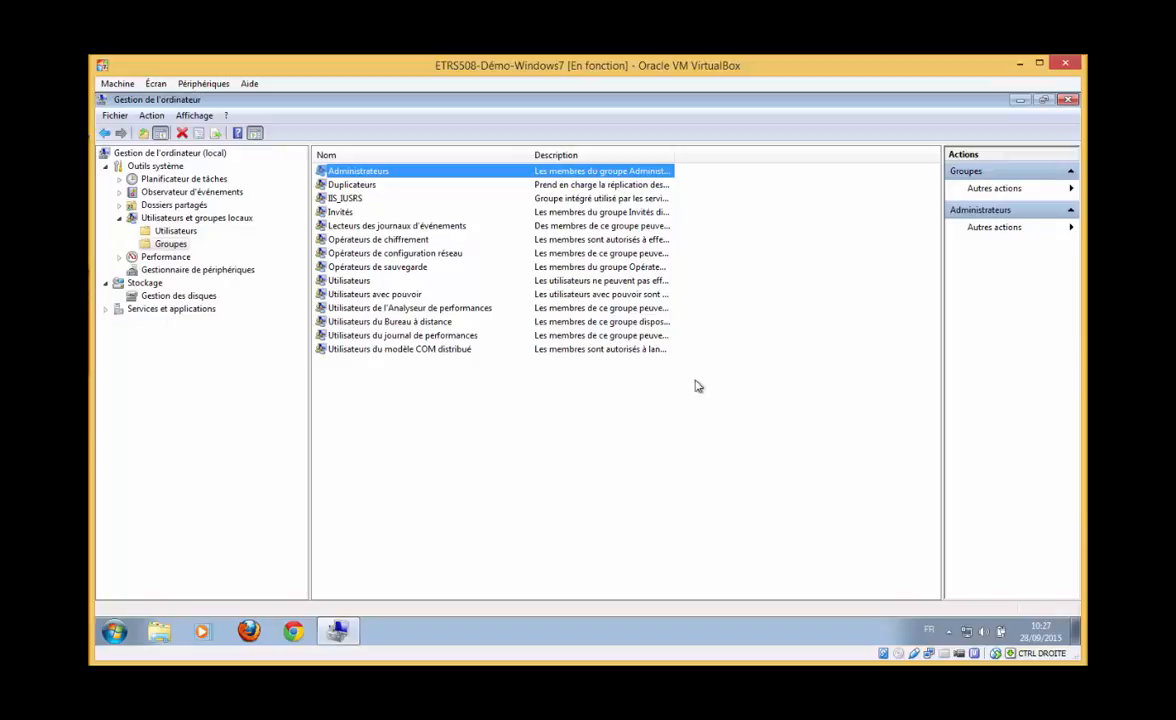
pyautogui.click(114, 630)
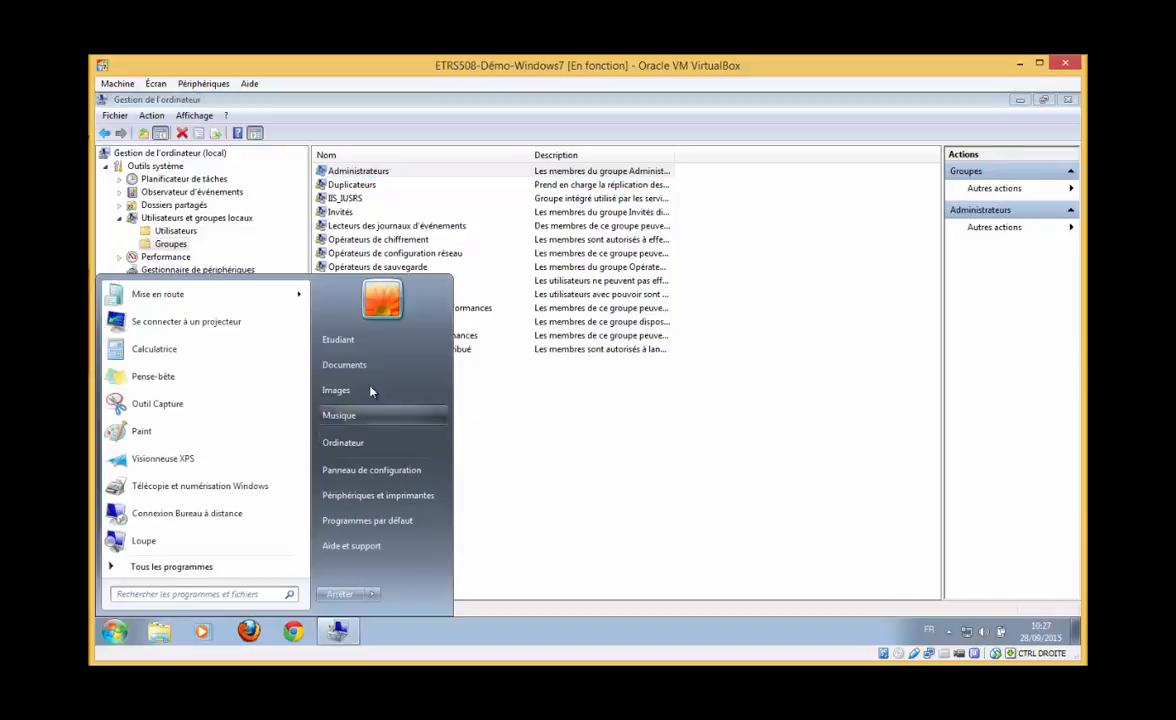
pyautogui.click(628, 492)
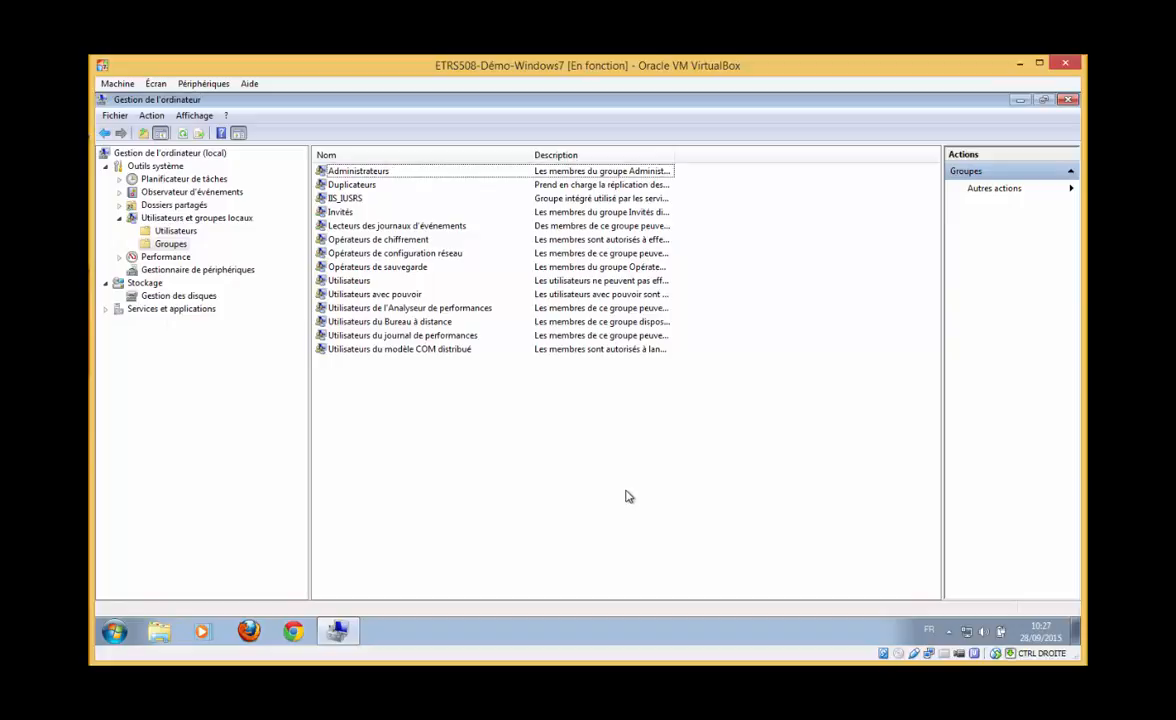
pyautogui.hotkey('ctrl', 'Delete')
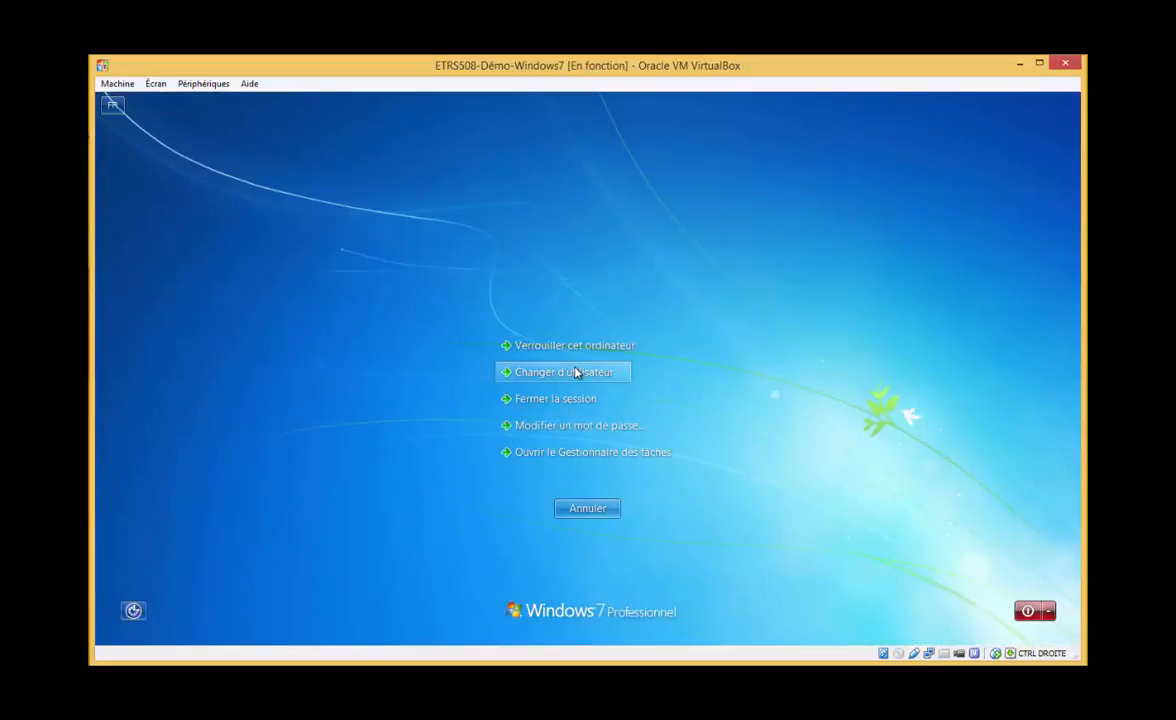
pyautogui.click(580, 453)
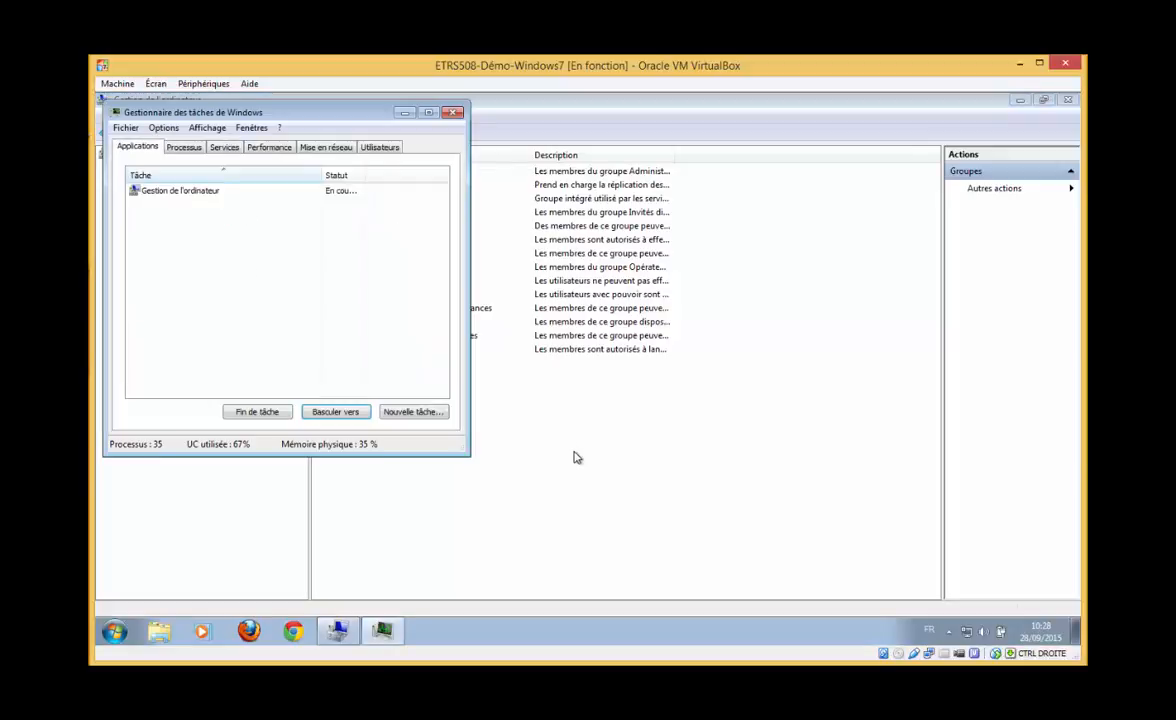
pyautogui.click(184, 147)
pyautogui.click(224, 147)
pyautogui.click(269, 147)
pyautogui.click(350, 149)
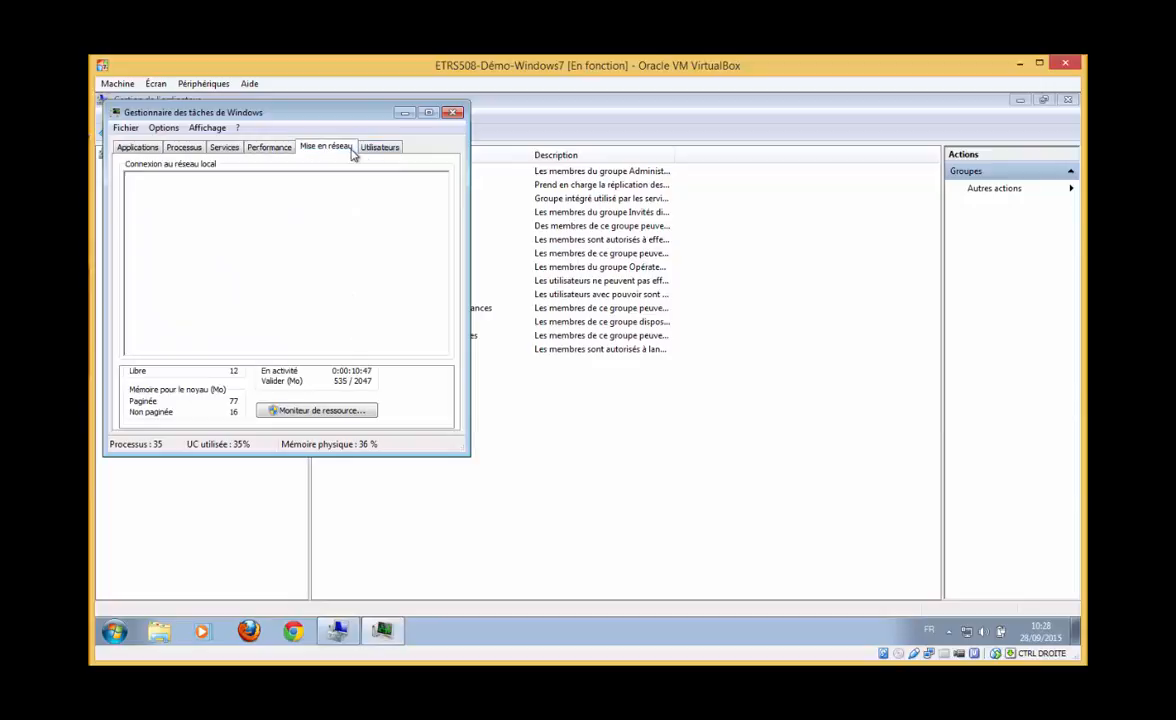
pyautogui.click(382, 148)
pyautogui.click(198, 191)
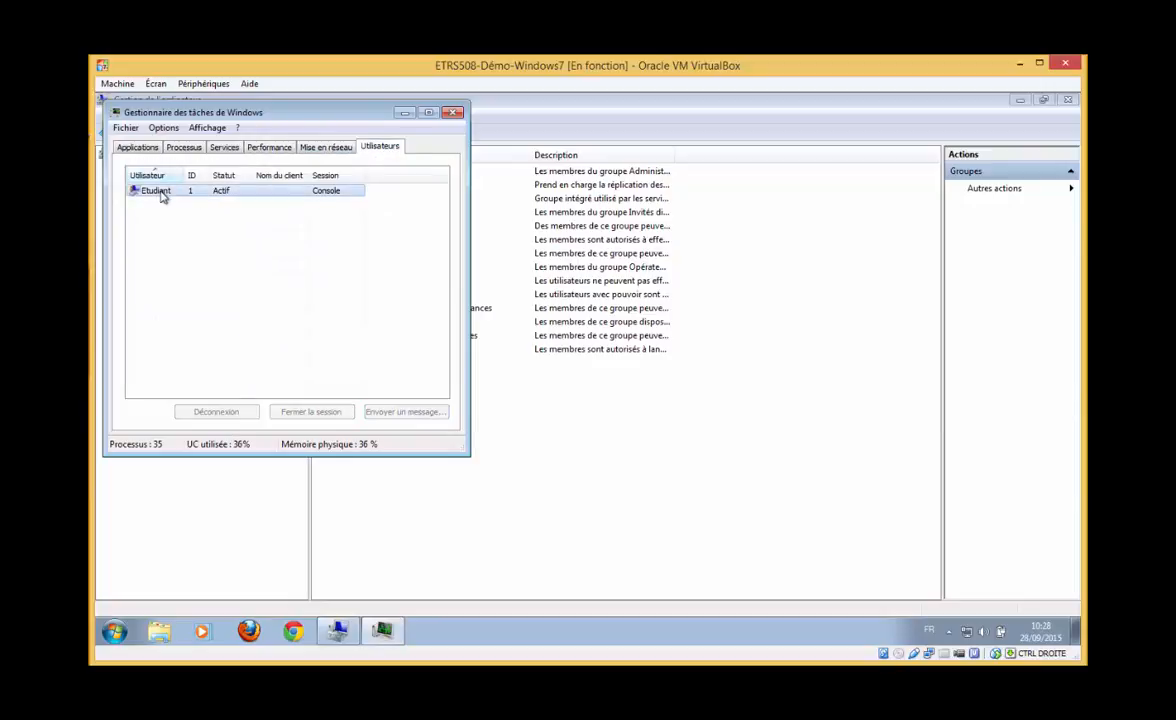
pyautogui.click(453, 113)
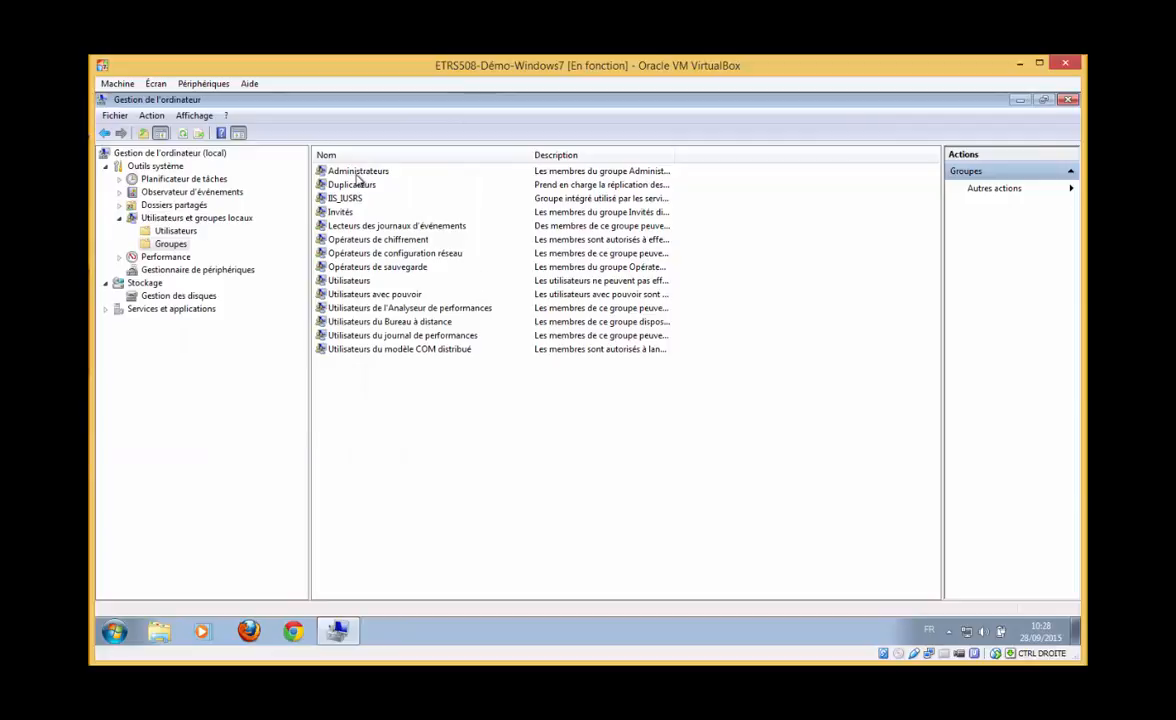
# Start a new local user named etu1 with full name Etudiant 1
pyautogui.click(170, 231)
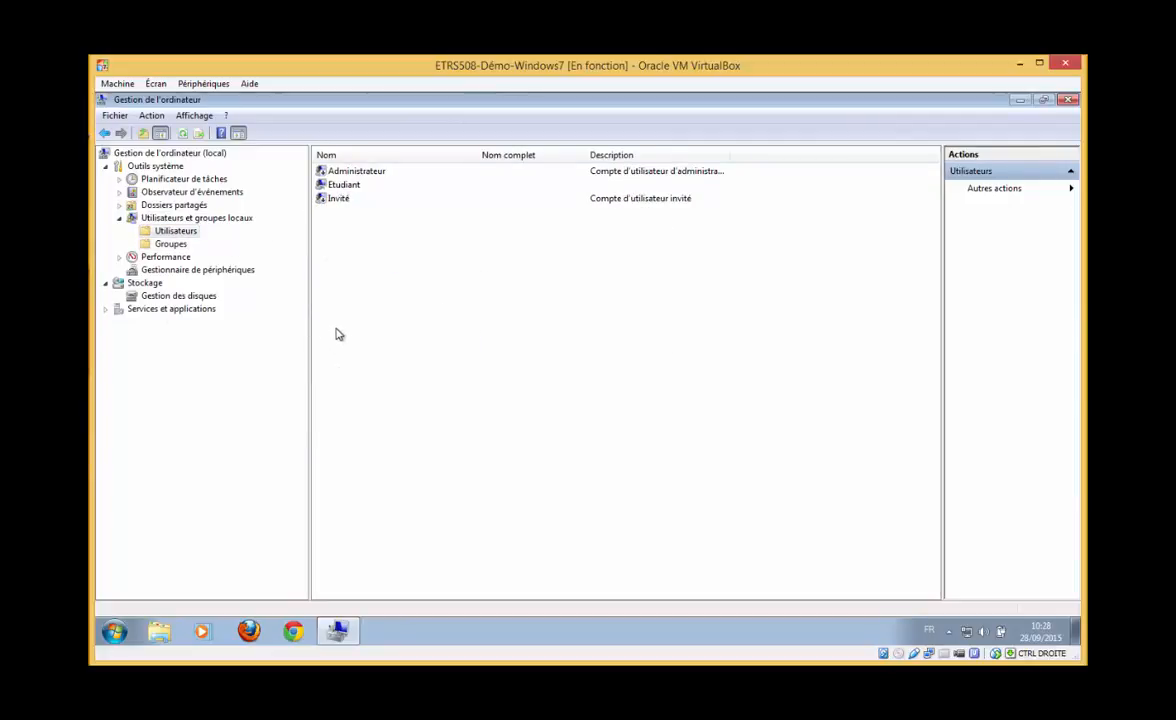
pyautogui.rightClick(346, 259)
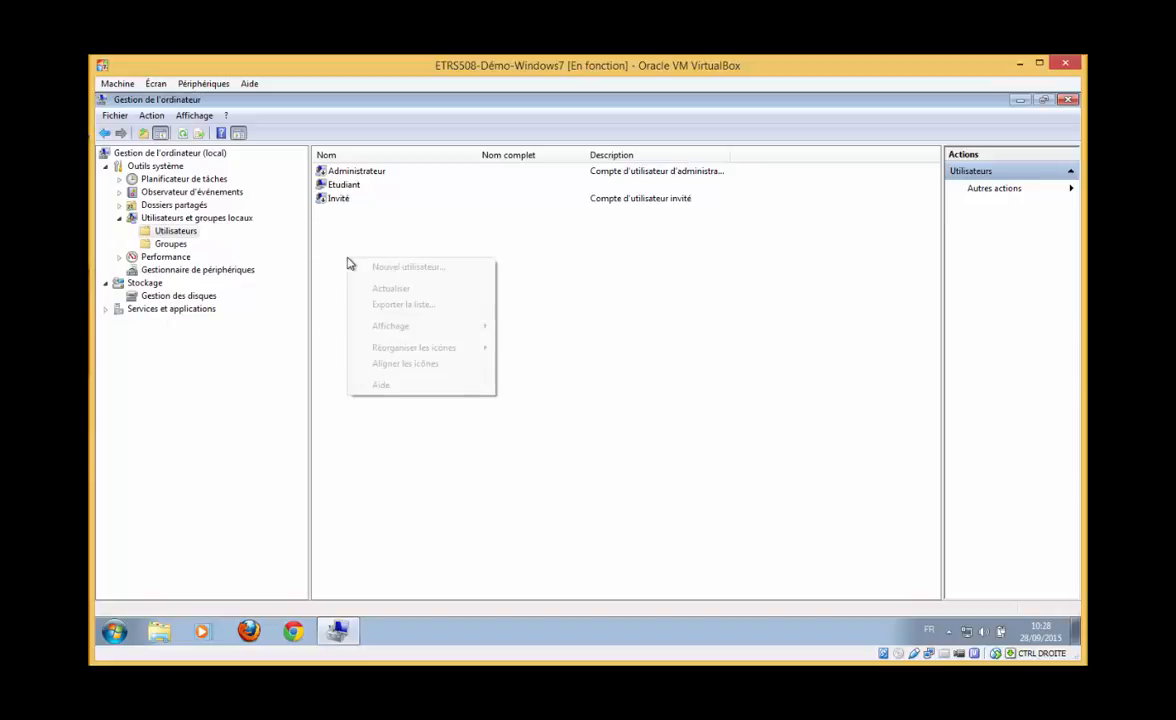
pyautogui.click(421, 270)
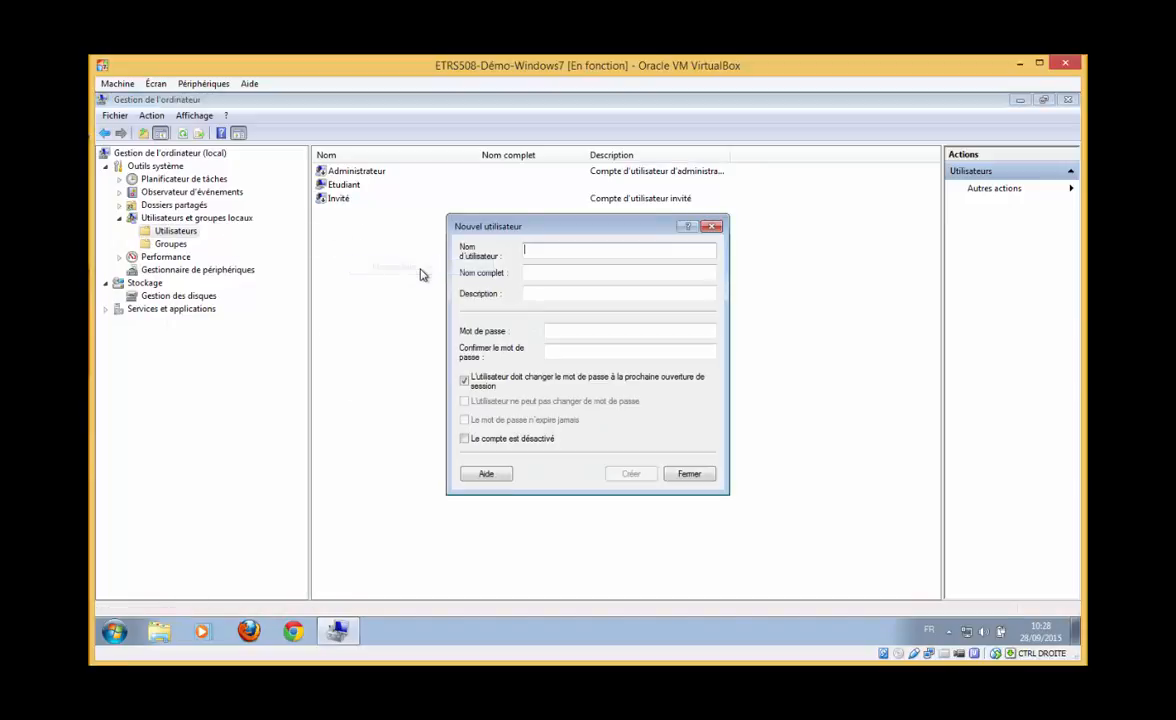
pyautogui.write('etu1')
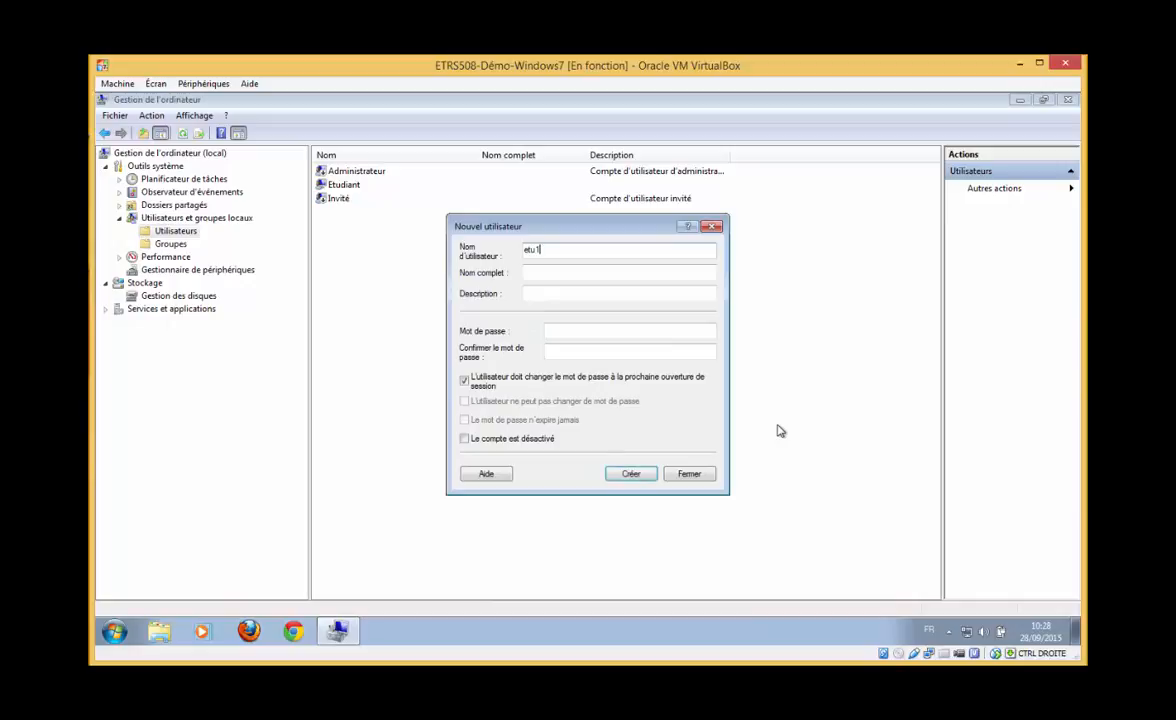
pyautogui.press('Tab')
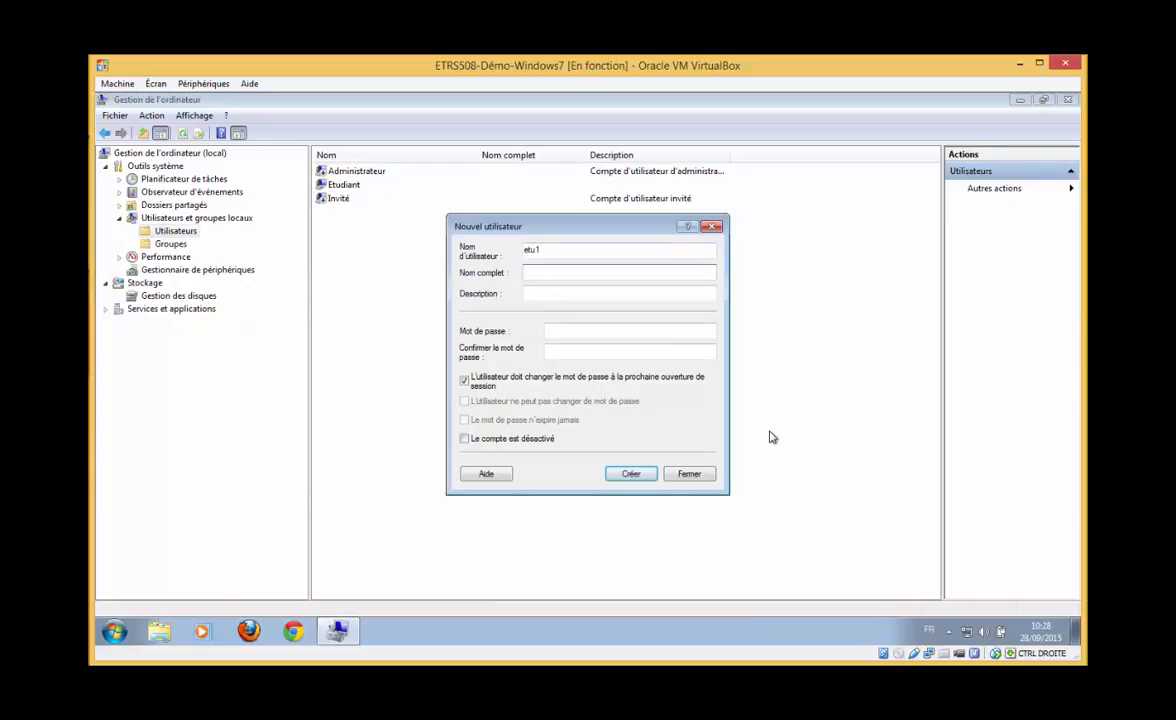
pyautogui.press('Tab')
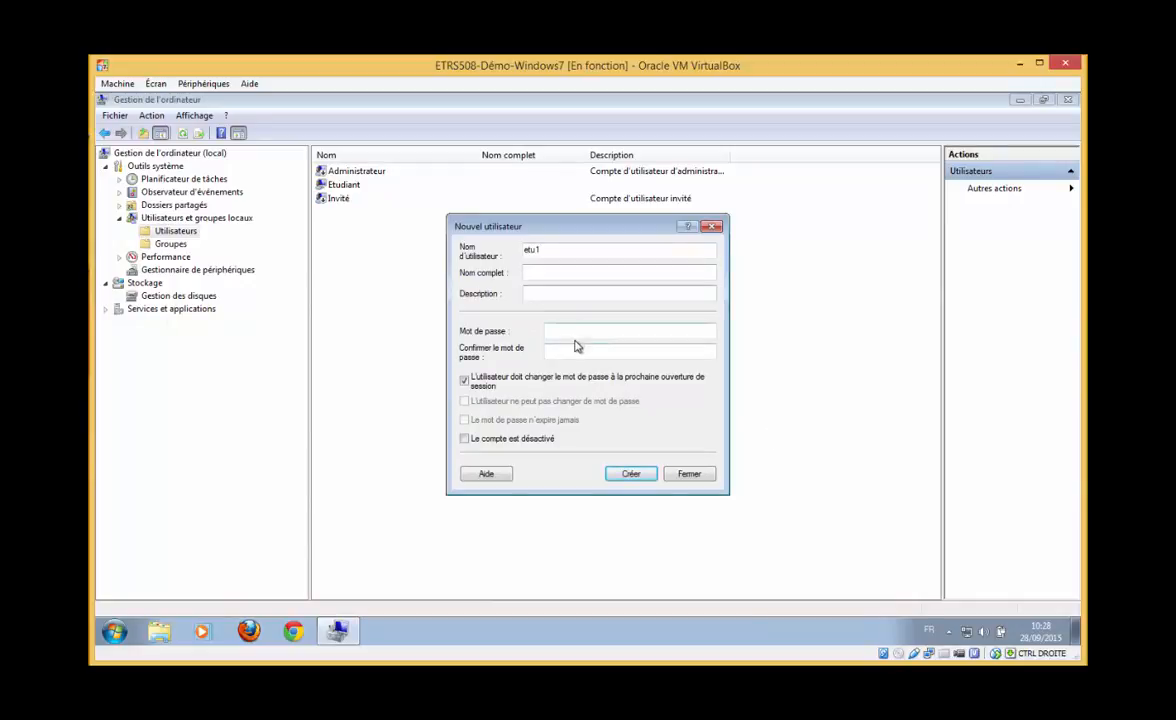
pyautogui.click(543, 272)
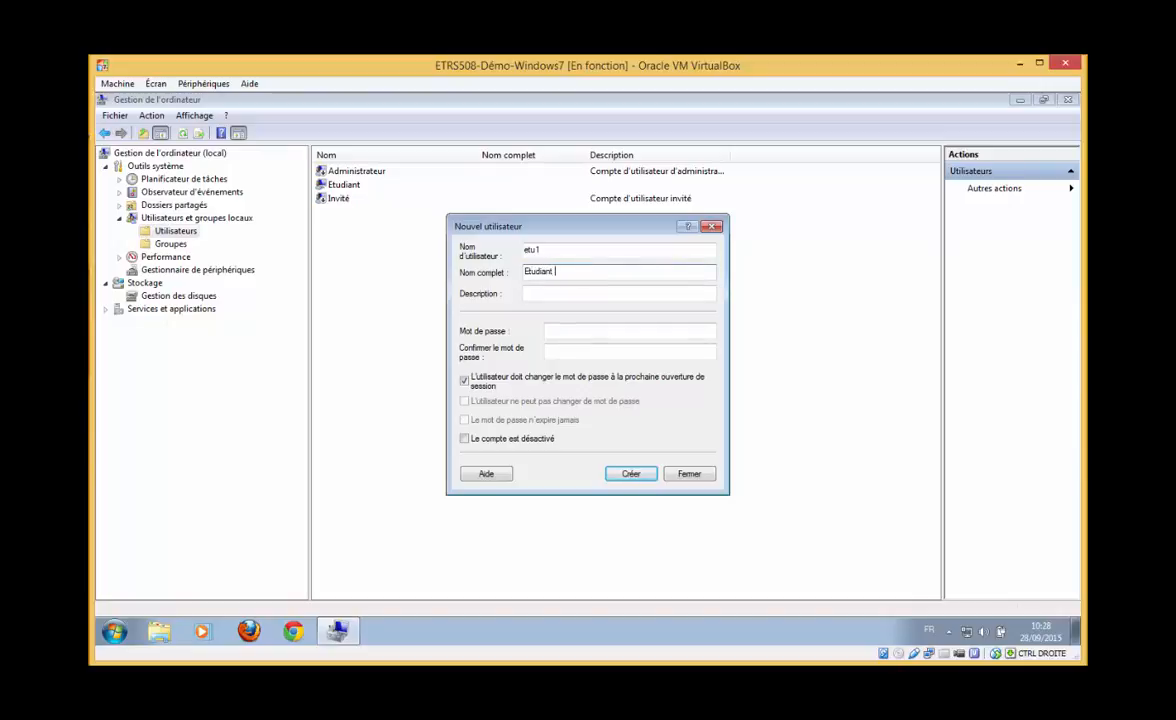
# Set etu1's password, untick must-change, tick never expires, and create the account
pyautogui.click(619, 333)
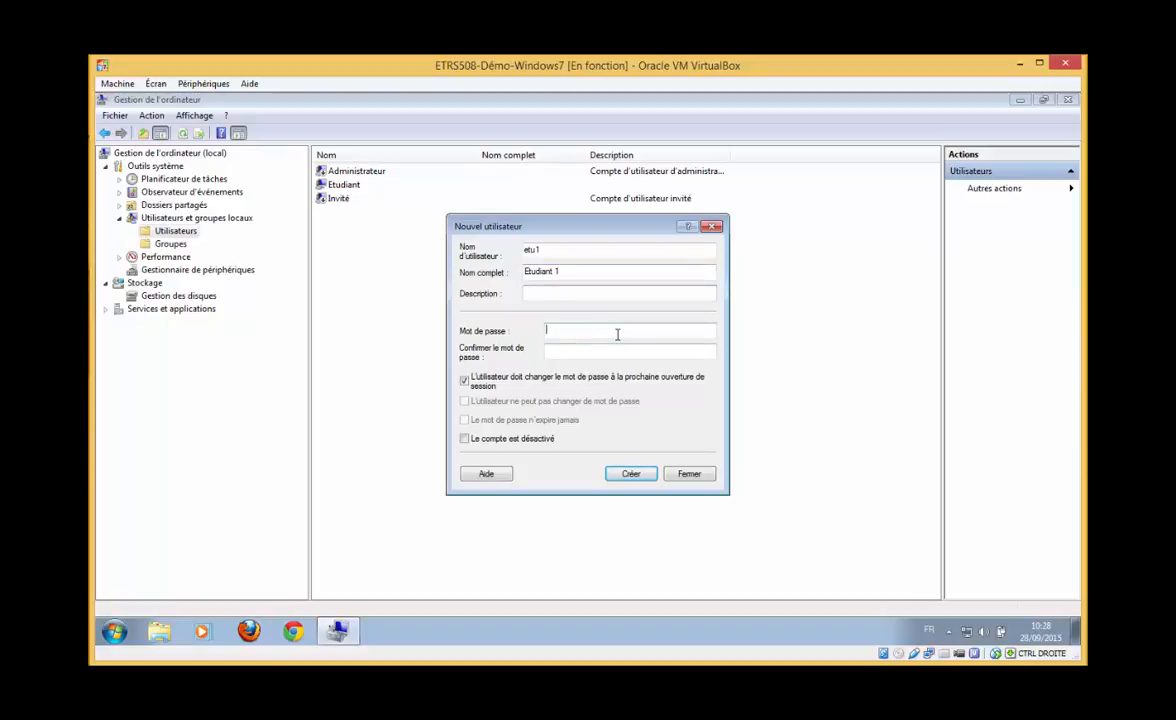
pyautogui.write('a')
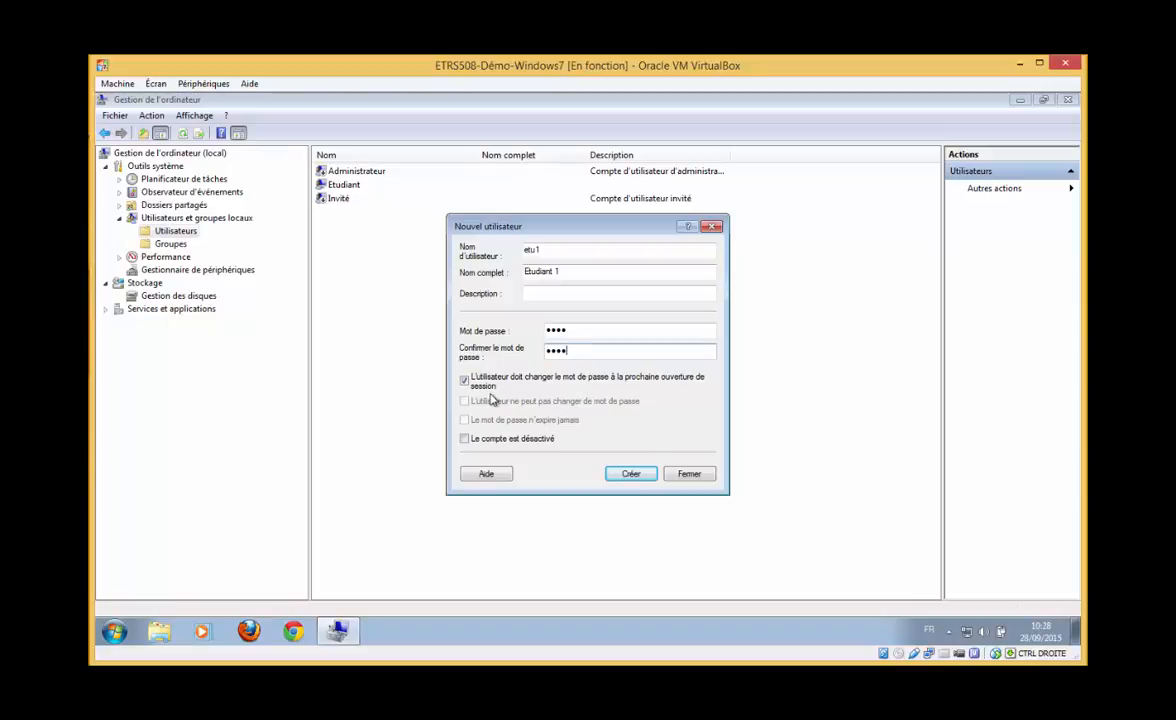
pyautogui.click(486, 386)
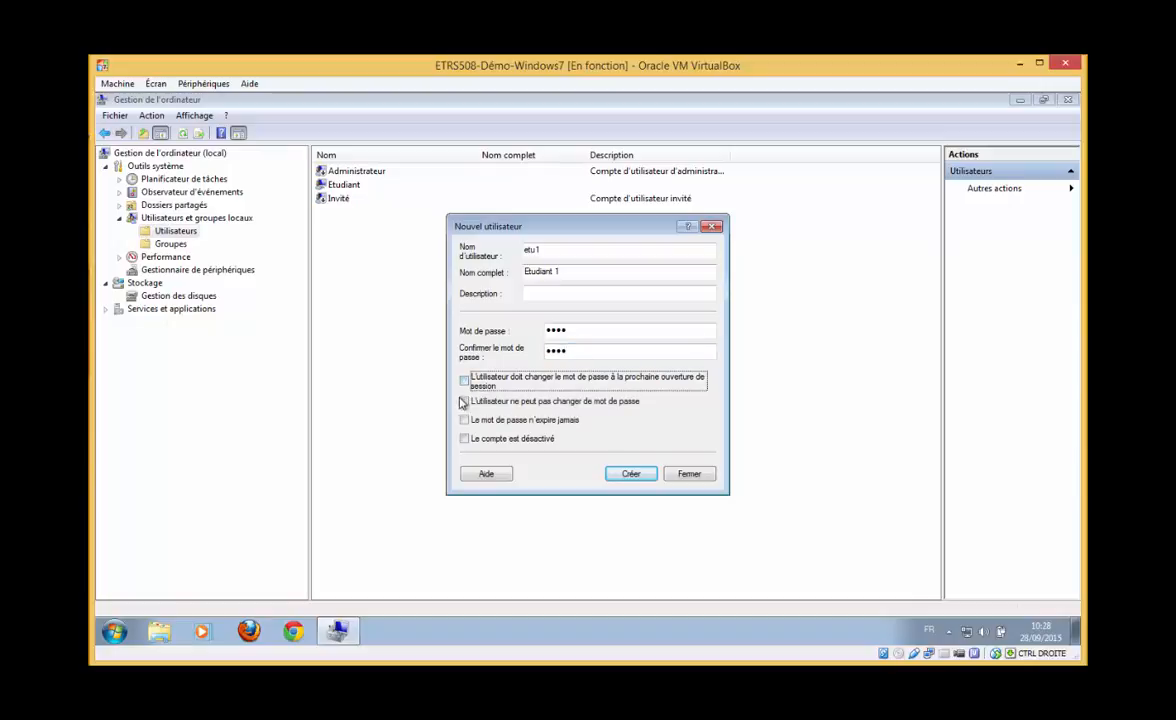
pyautogui.click(552, 270)
pyautogui.write('1')
pyautogui.click(532, 420)
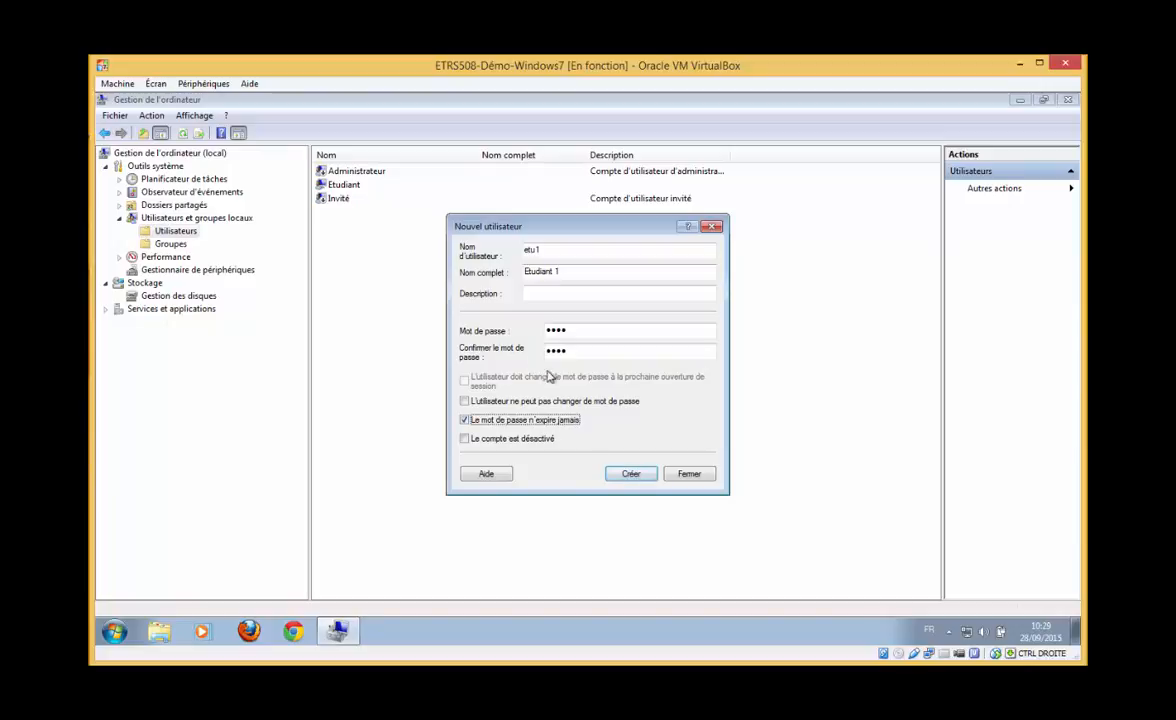
pyautogui.click(645, 478)
pyautogui.click(688, 477)
pyautogui.click(171, 244)
pyautogui.rightClick(402, 440)
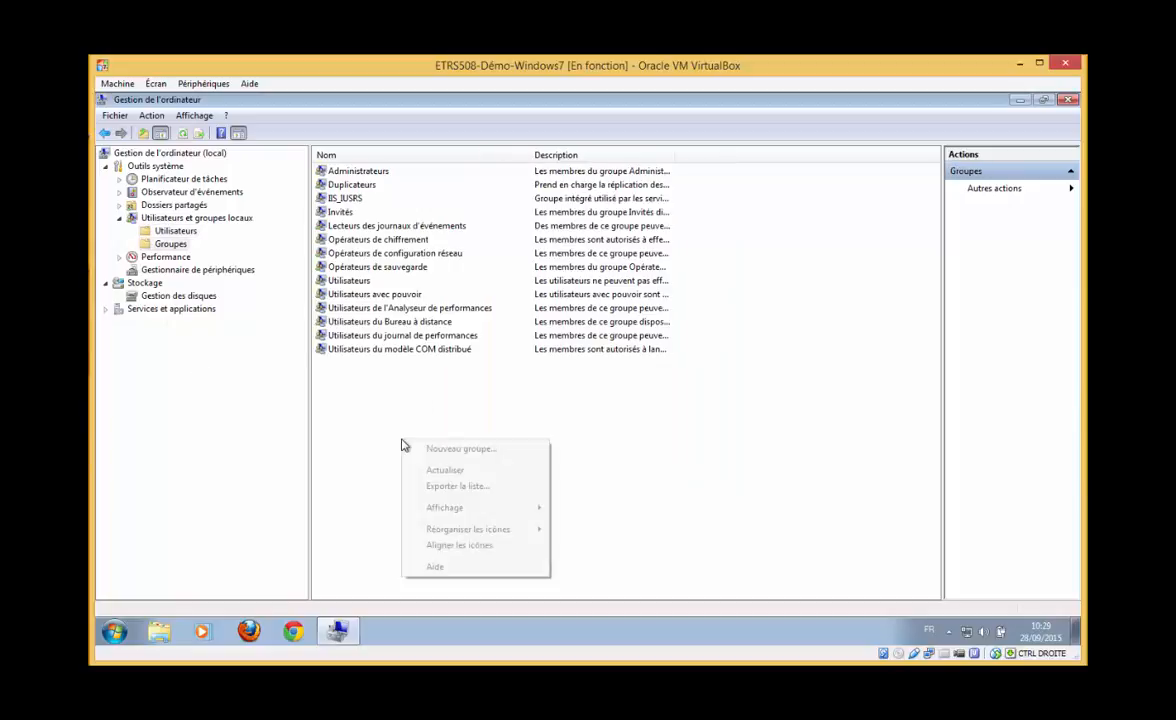
# Create group etudiants described 'Groupe des étudiants' with etu1 as its member
pyautogui.click(512, 450)
pyautogui.write('etudi')
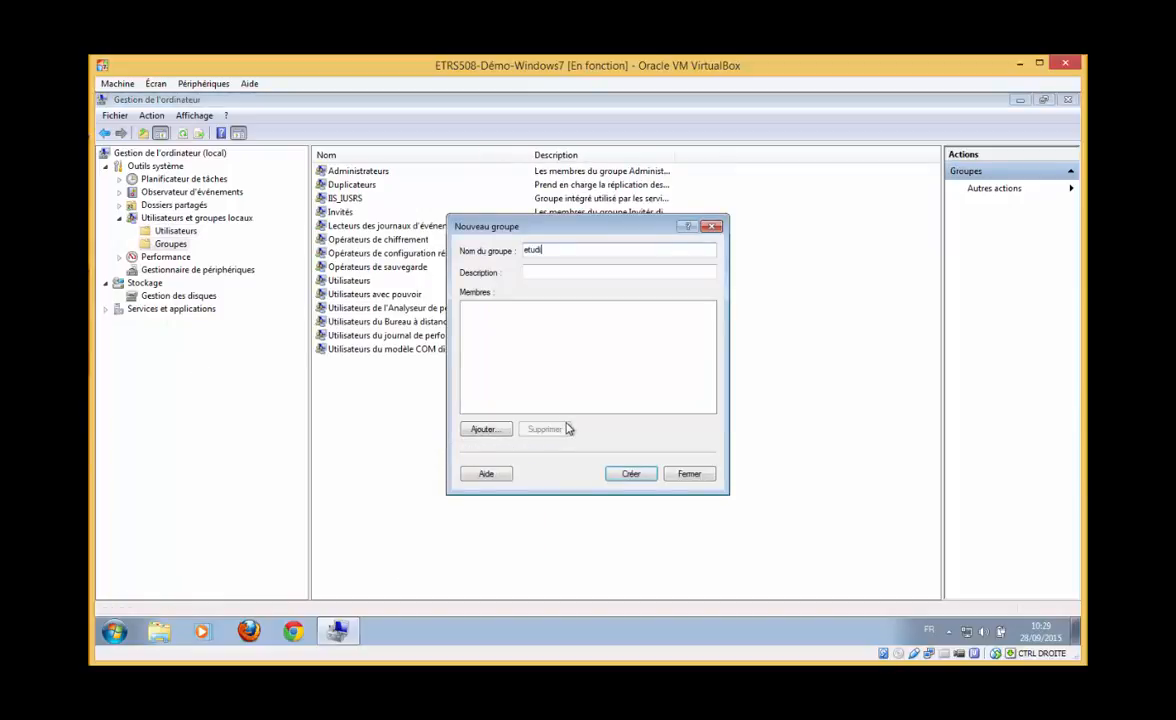
pyautogui.write('ants')
pyautogui.click(552, 270)
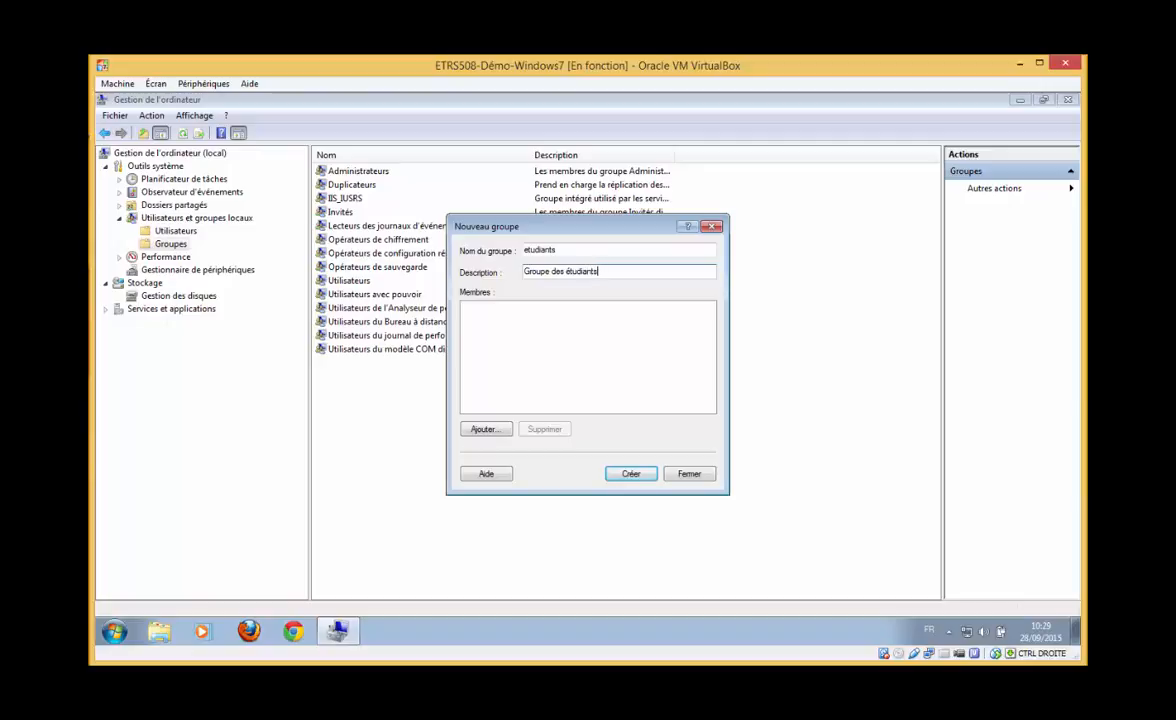
pyautogui.click(485, 429)
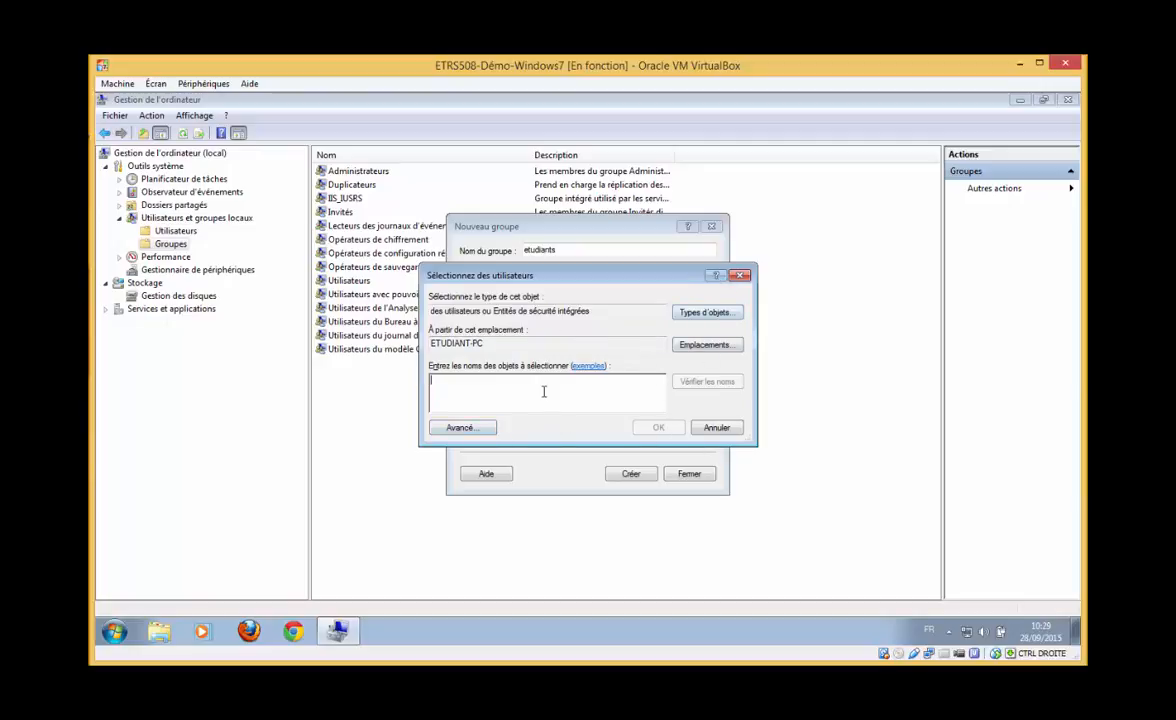
pyautogui.write('etu1')
pyautogui.press('Return')
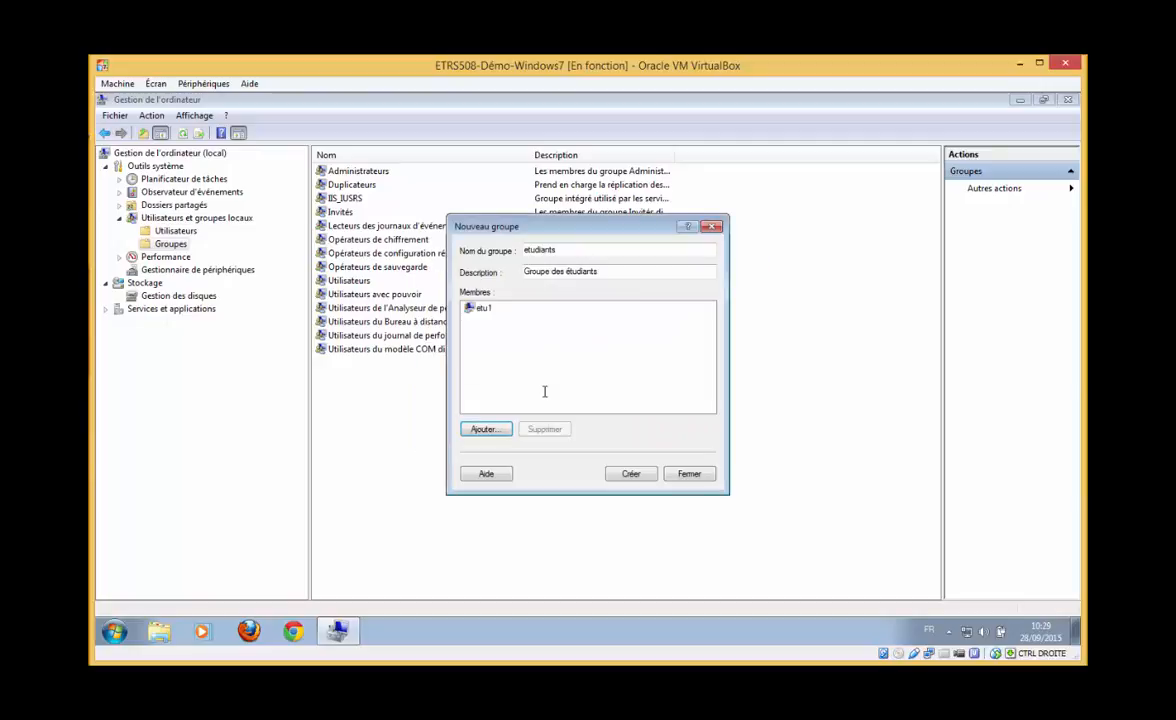
pyautogui.click(632, 475)
pyautogui.click(689, 475)
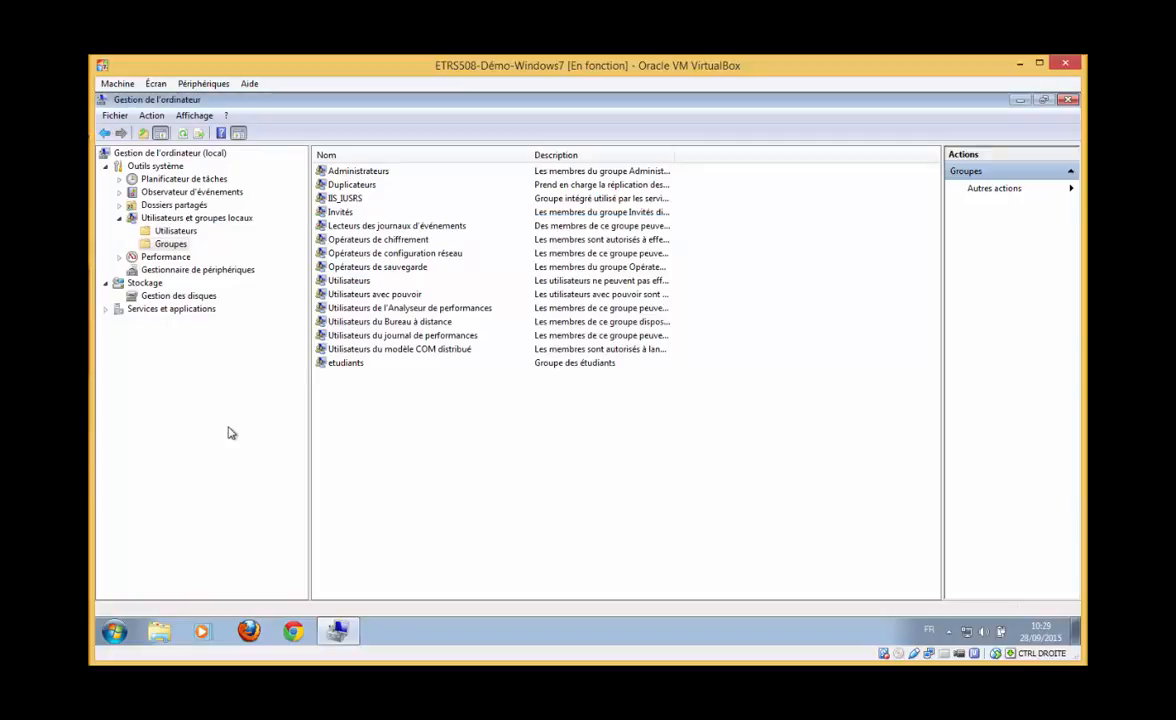
# Check the etudiants group's members and close its properties
pyautogui.click(348, 366)
pyautogui.doubleClick(353, 368)
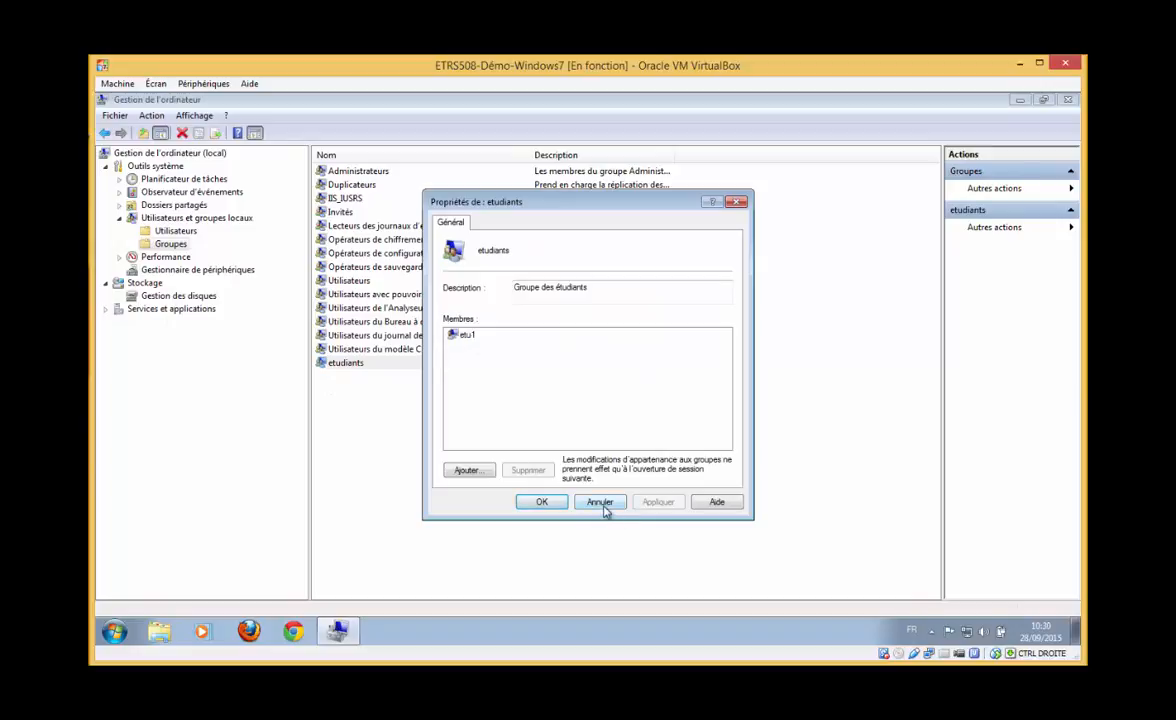
pyautogui.click(548, 502)
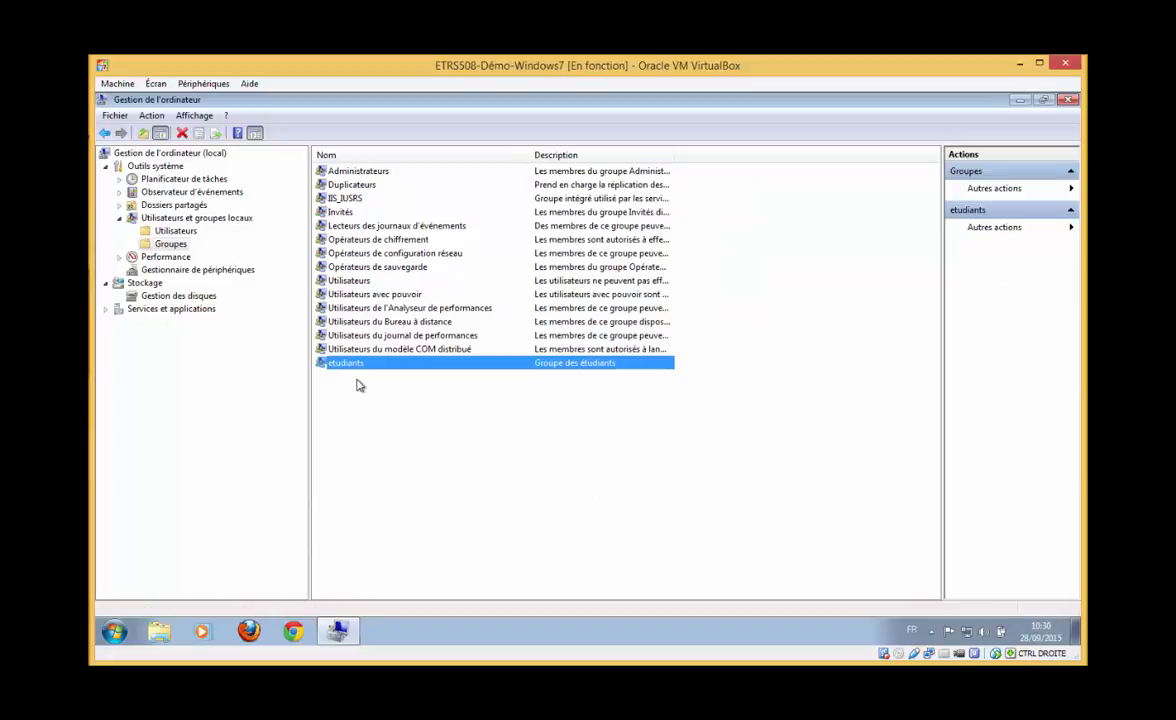
pyautogui.click(176, 231)
pyautogui.click(172, 243)
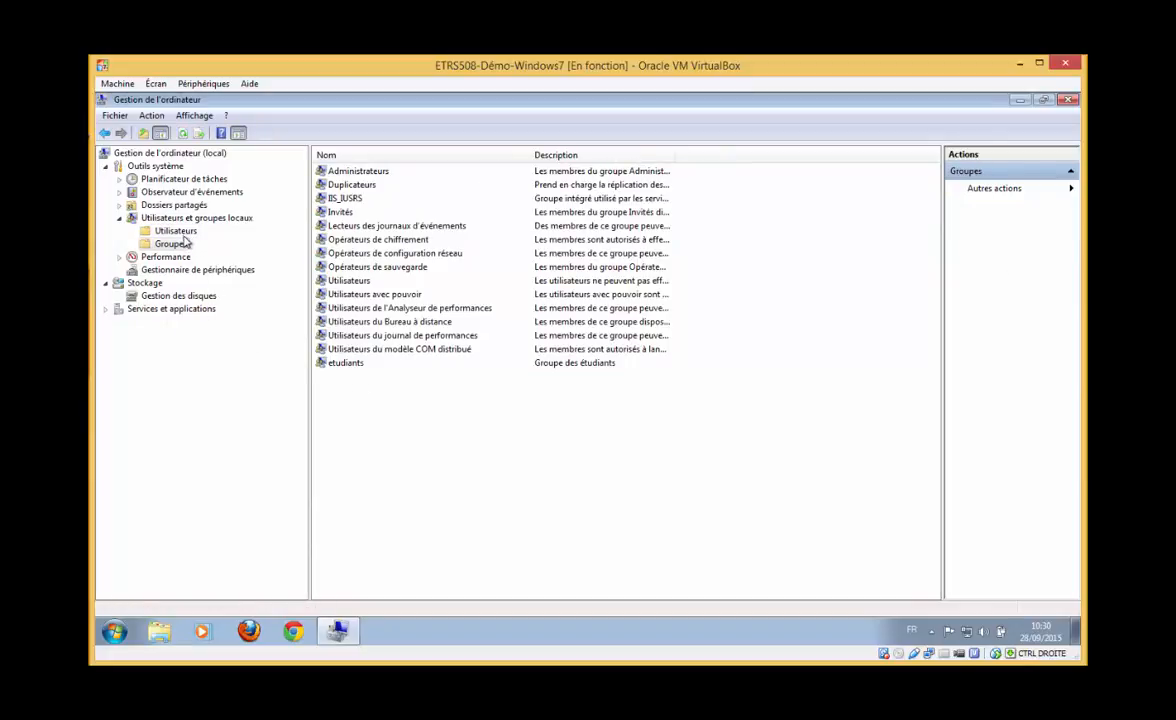
# Confirm on etu1's Membre de tab that it belongs to etudiants and Utilisateurs
pyautogui.click(176, 231)
pyautogui.doubleClick(336, 184)
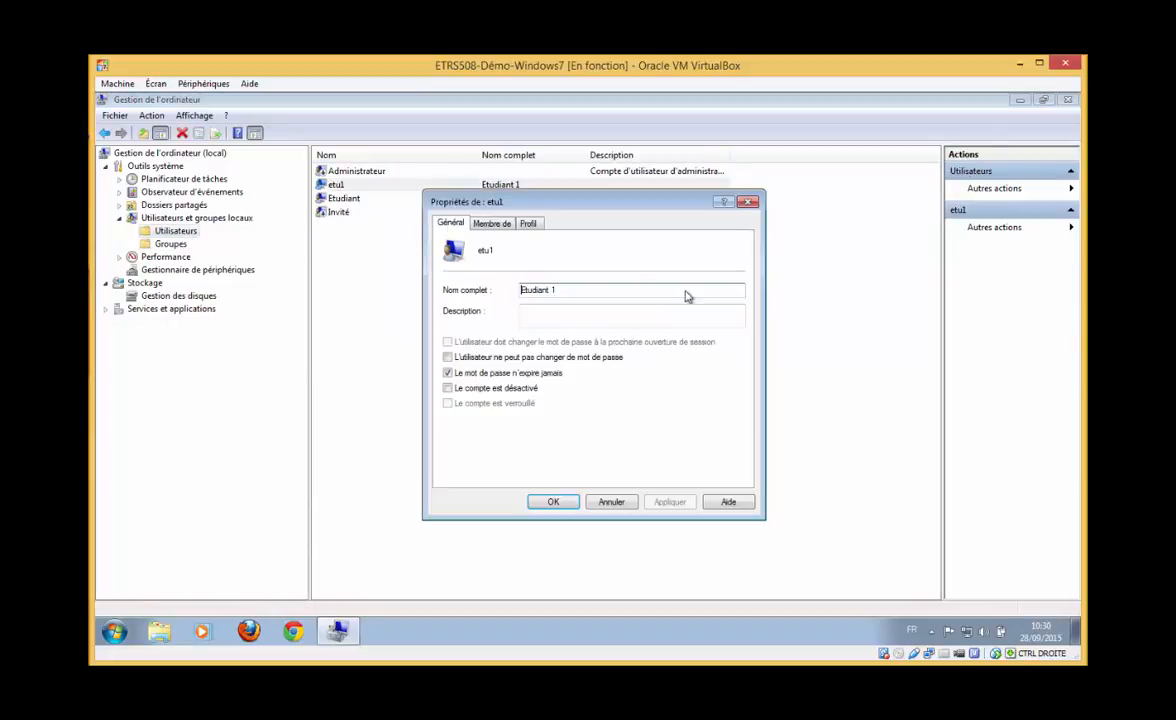
pyautogui.click(491, 223)
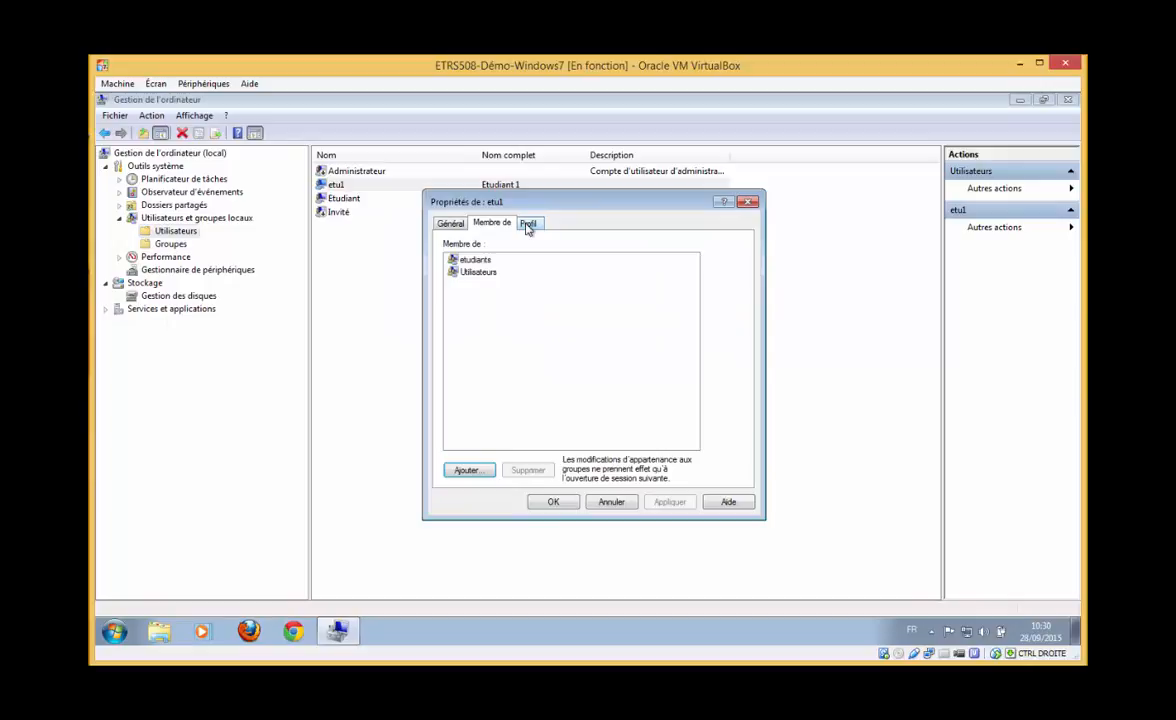
pyautogui.click(477, 273)
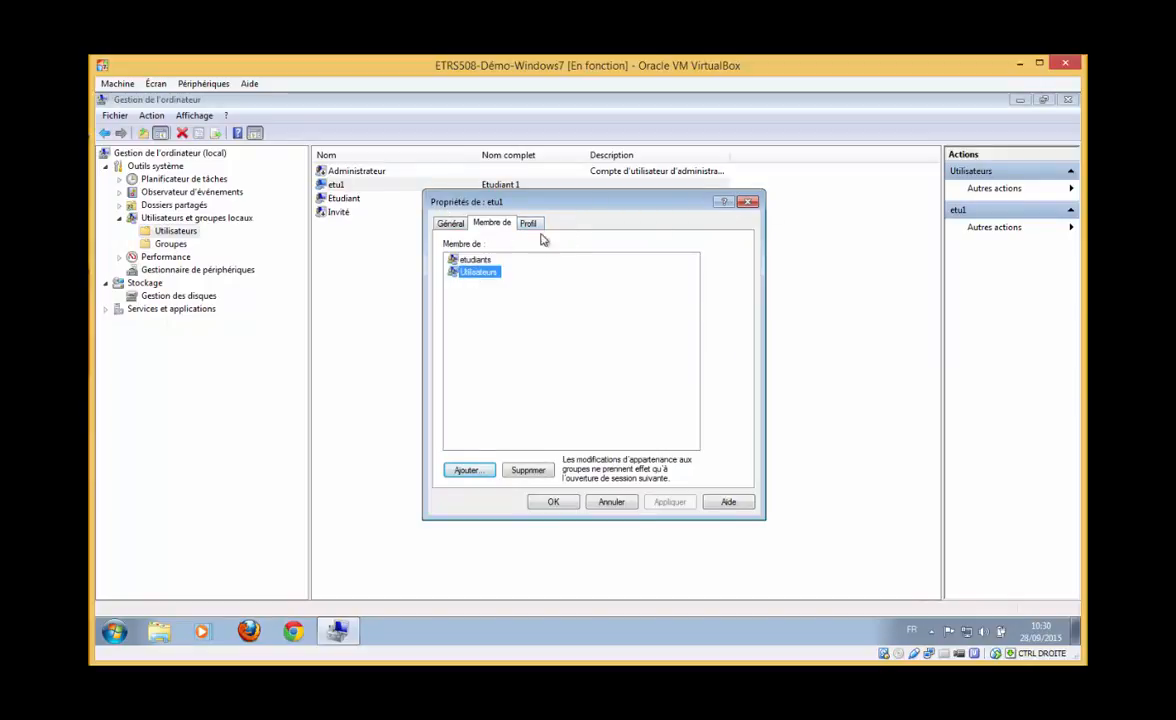
pyautogui.click(474, 259)
pyautogui.click(484, 273)
pyautogui.click(800, 380)
pyautogui.press('Escape')
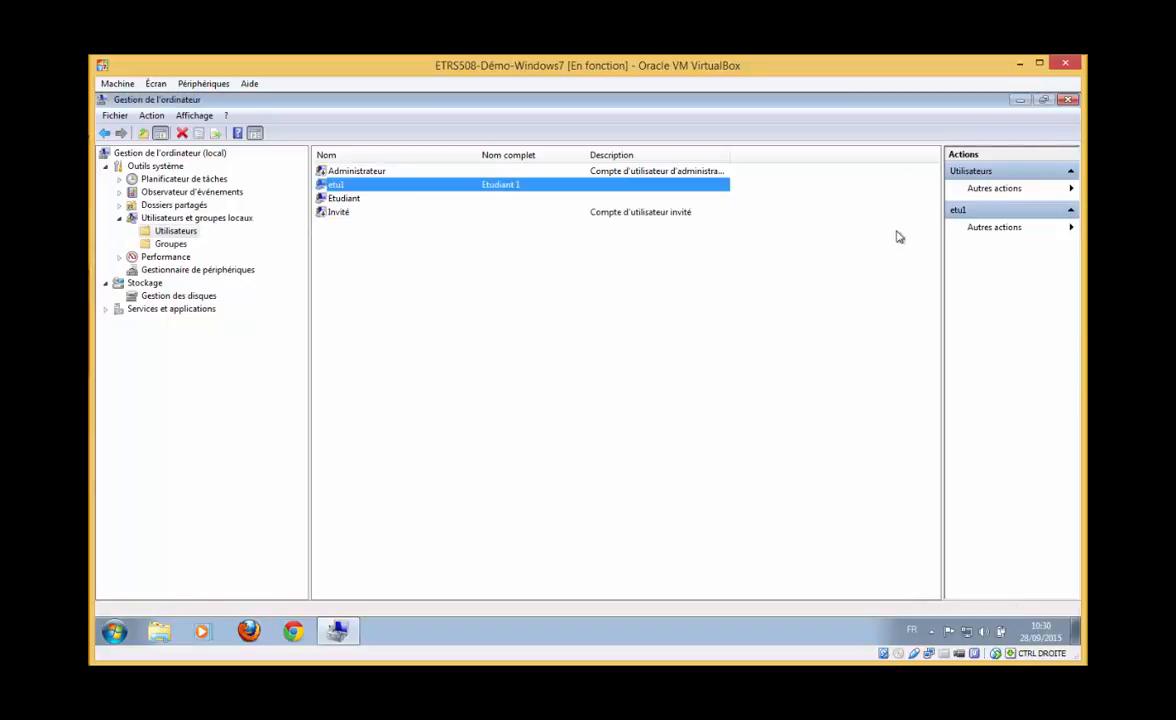
pyautogui.click(1067, 99)
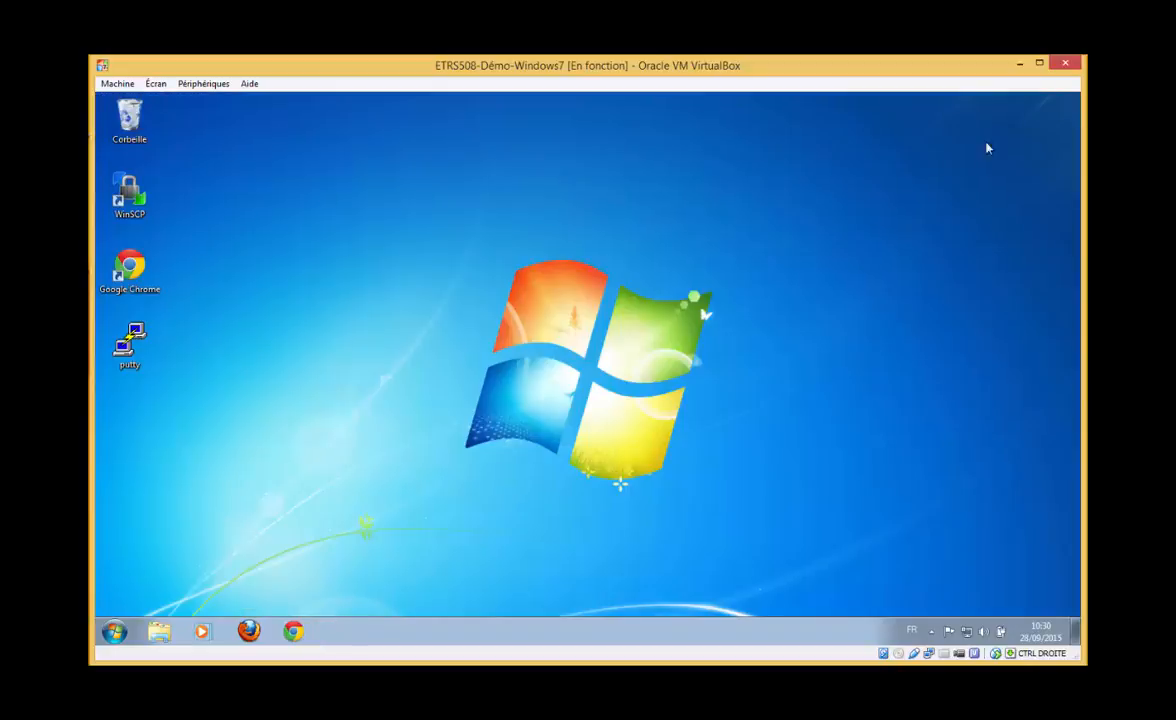
# Log off Etudiant and log on as Etudiant 1 with its password
pyautogui.click(114, 631)
pyautogui.moveTo(371, 596)
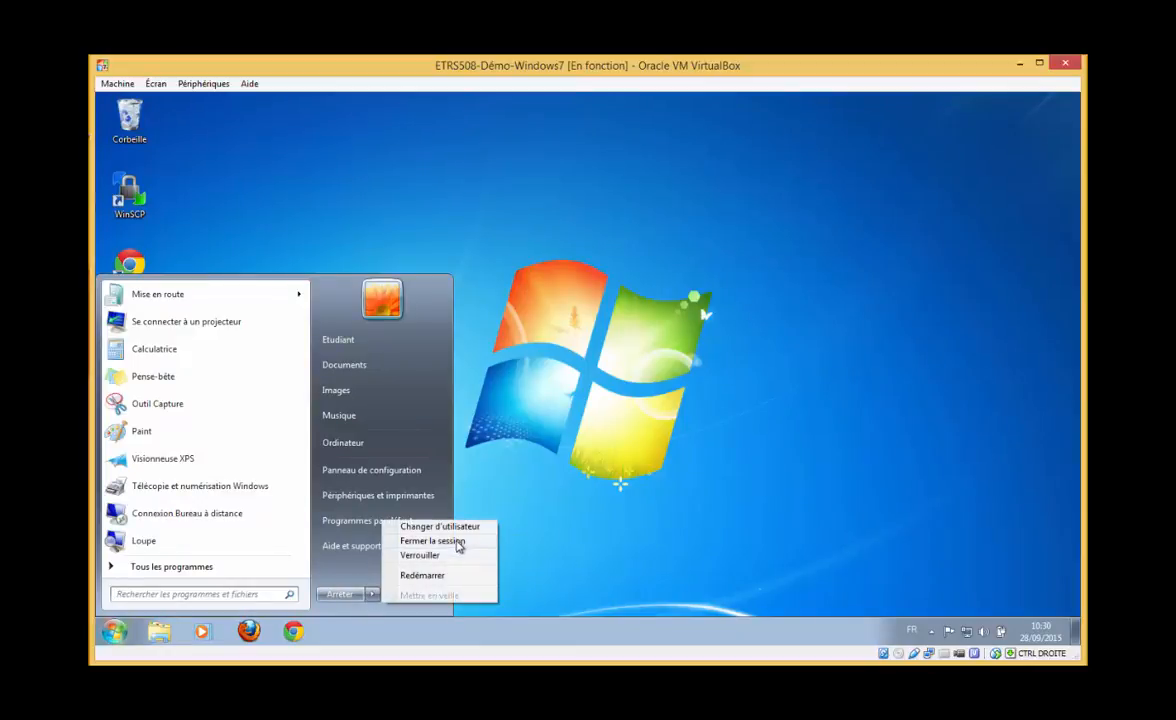
pyautogui.click(456, 542)
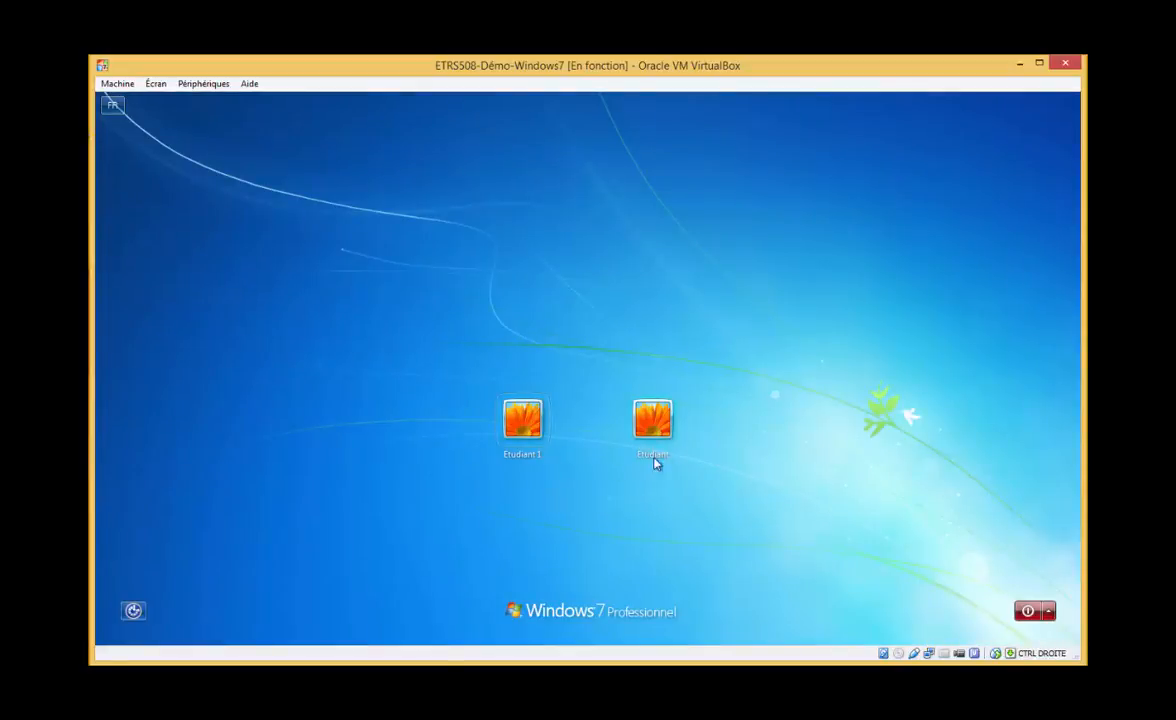
pyautogui.click(530, 418)
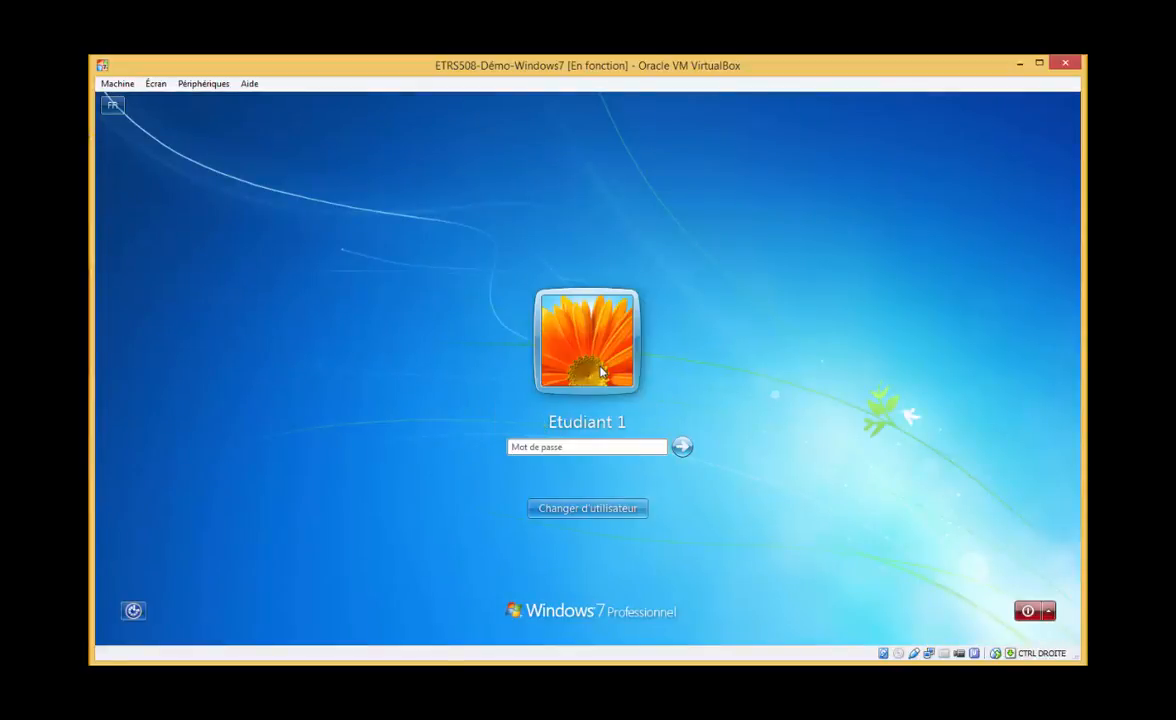
pyautogui.write('•••')
pyautogui.press('Return')
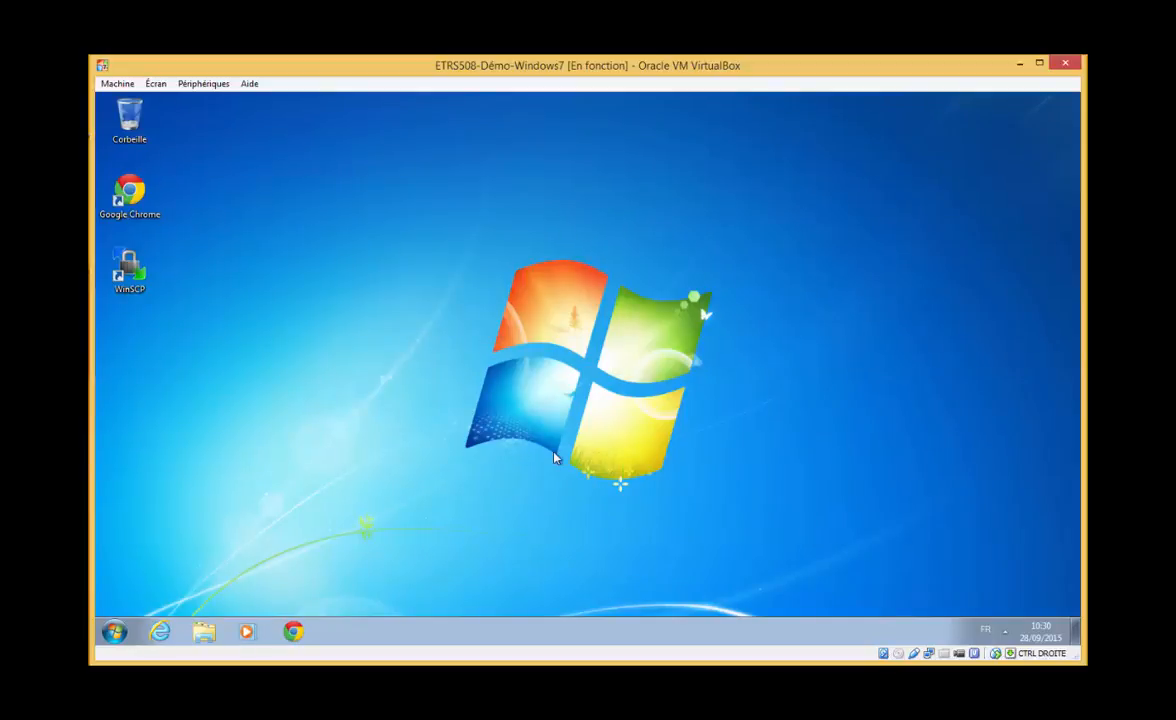
pyautogui.click(116, 636)
pyautogui.rightClick(371, 447)
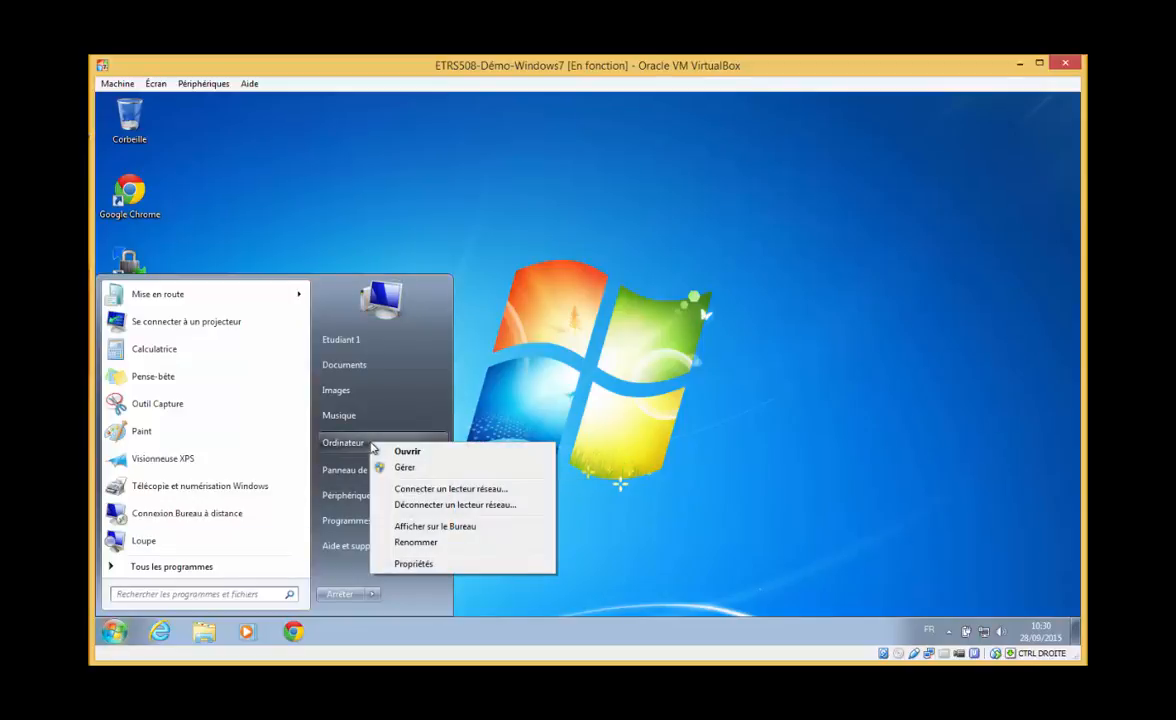
pyautogui.click(402, 467)
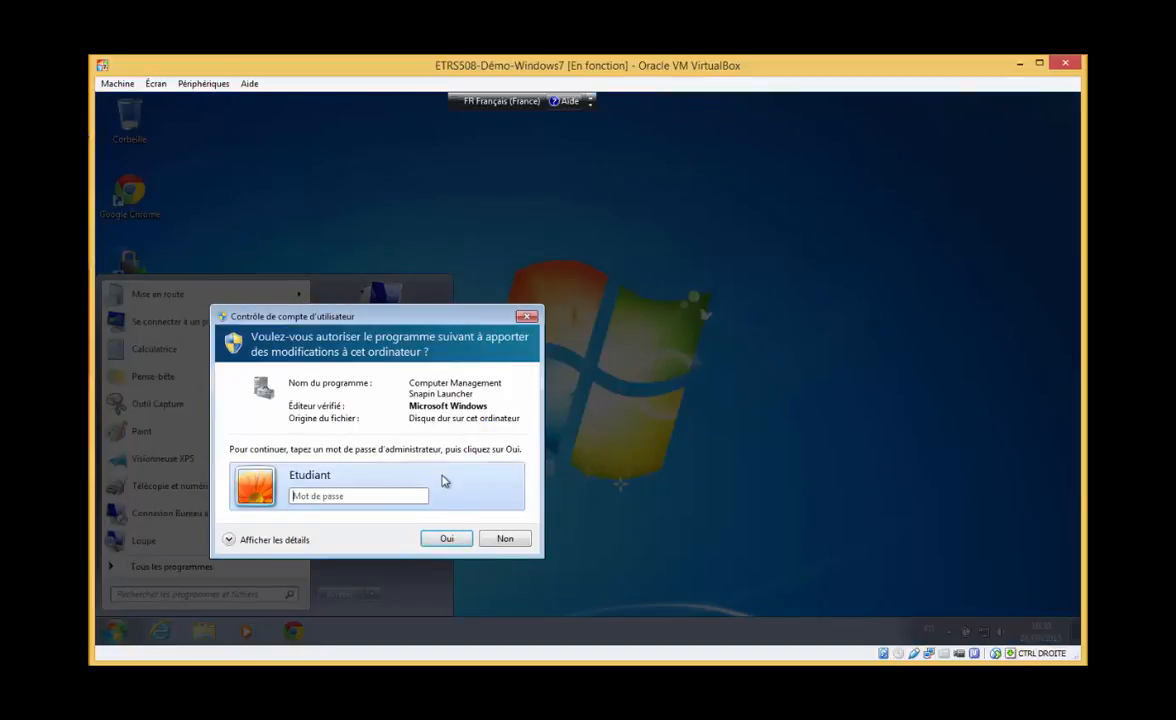
pyautogui.moveTo(385, 318); pyautogui.dragTo(491, 268)
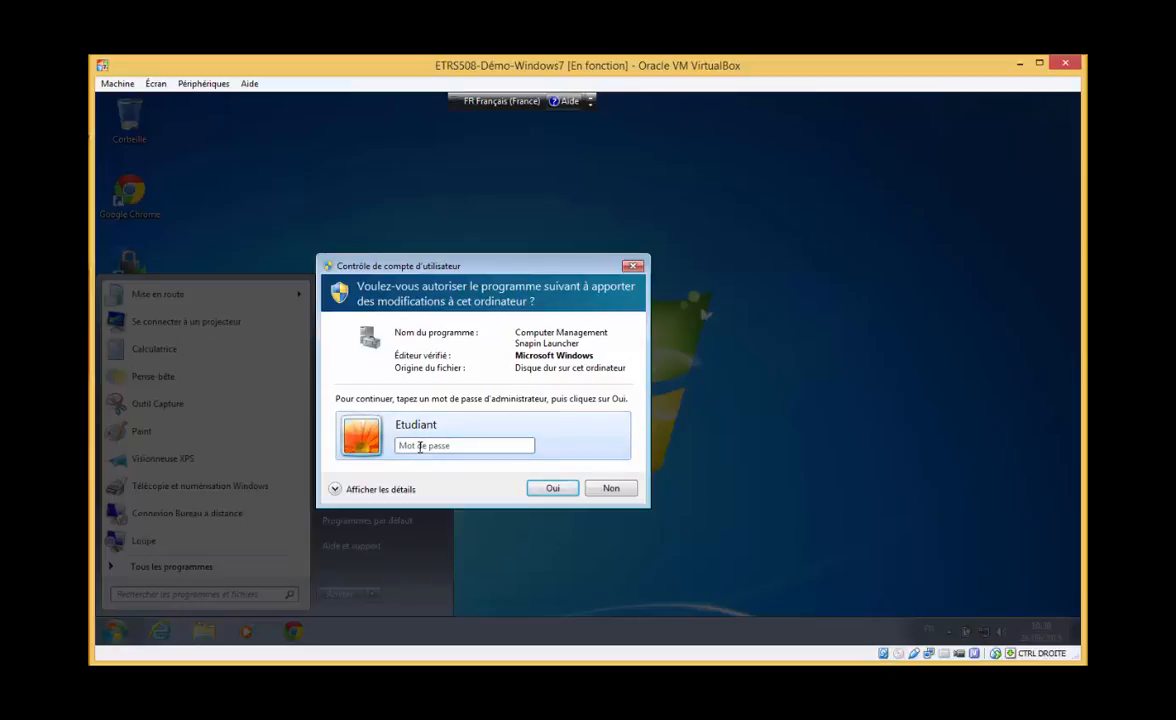
pyautogui.click(616, 489)
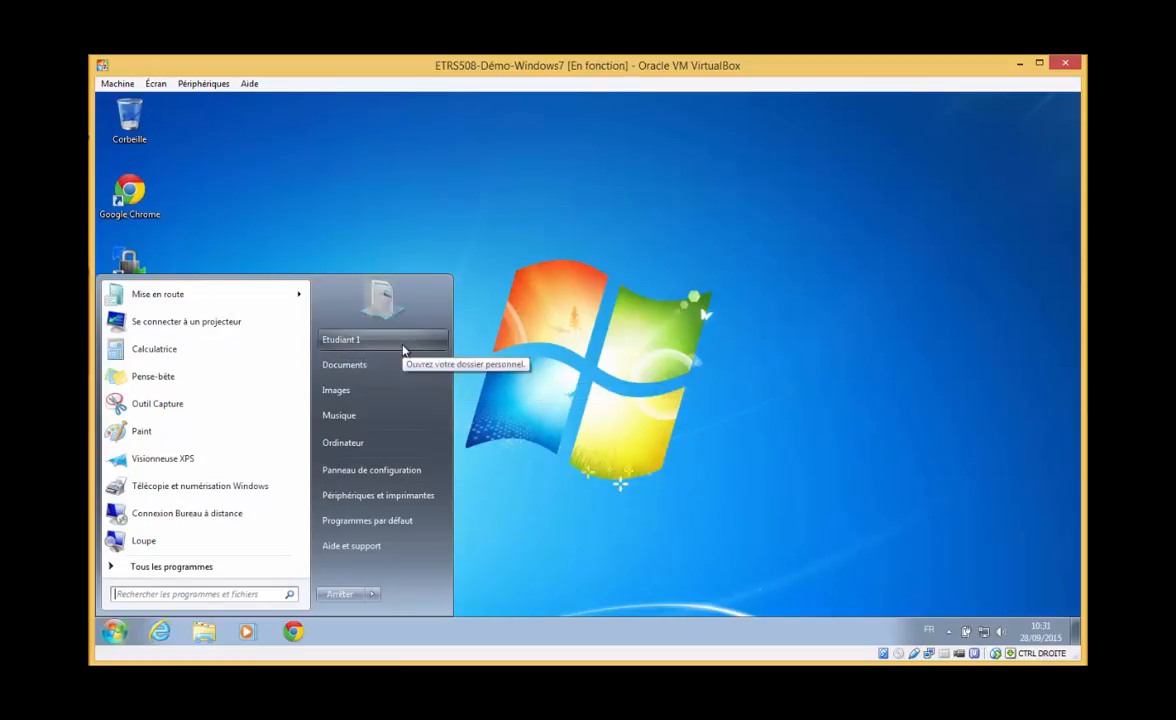
pyautogui.click(584, 388)
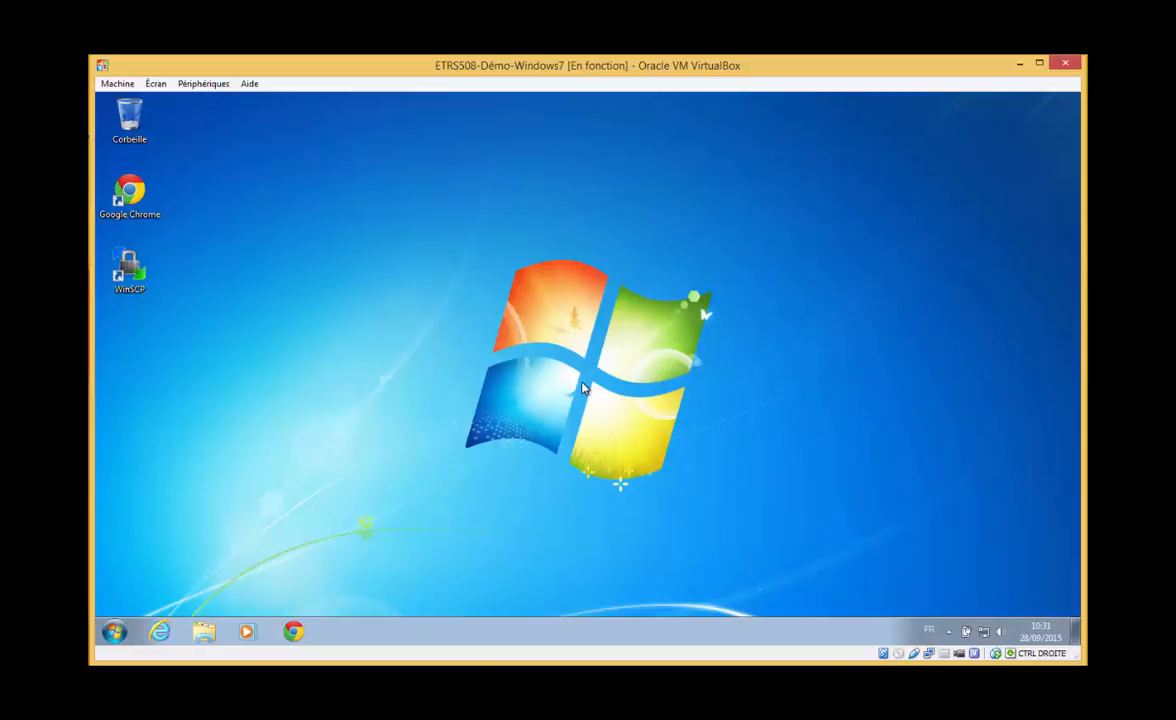
# Browse the Start menu and the Etudiant 1 personal folder's context menu
pyautogui.click(114, 631)
pyautogui.rightClick(369, 345)
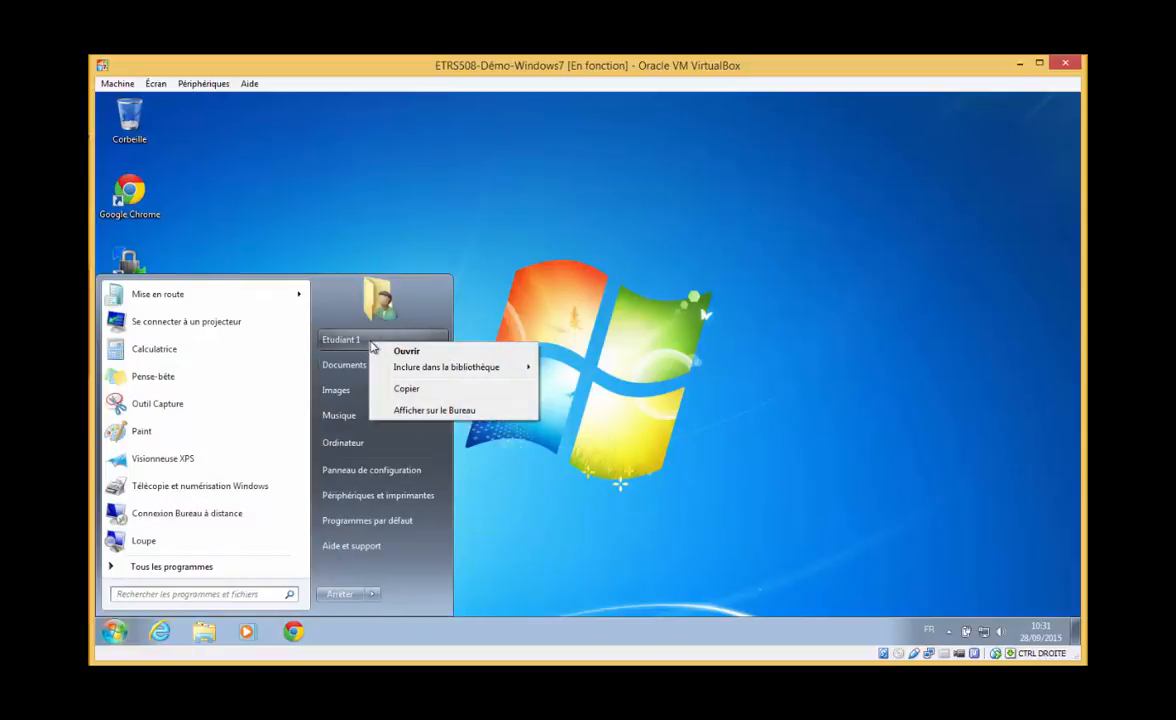
pyautogui.click(449, 323)
pyautogui.click(114, 631)
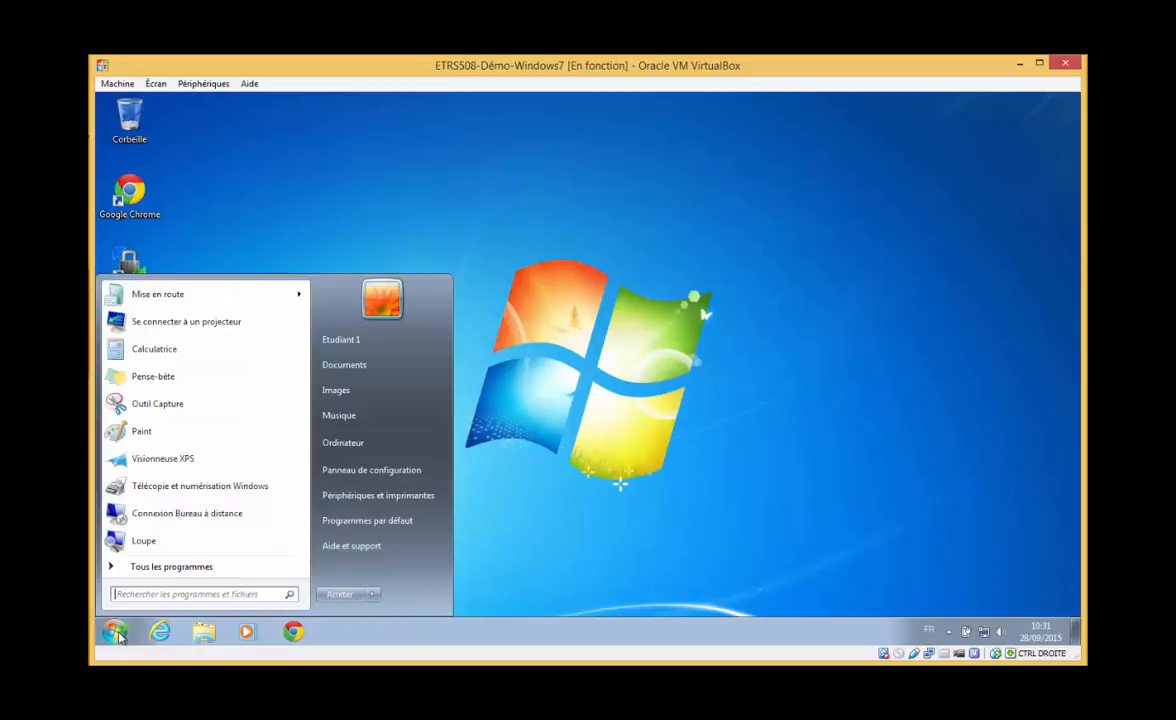
pyautogui.click(647, 527)
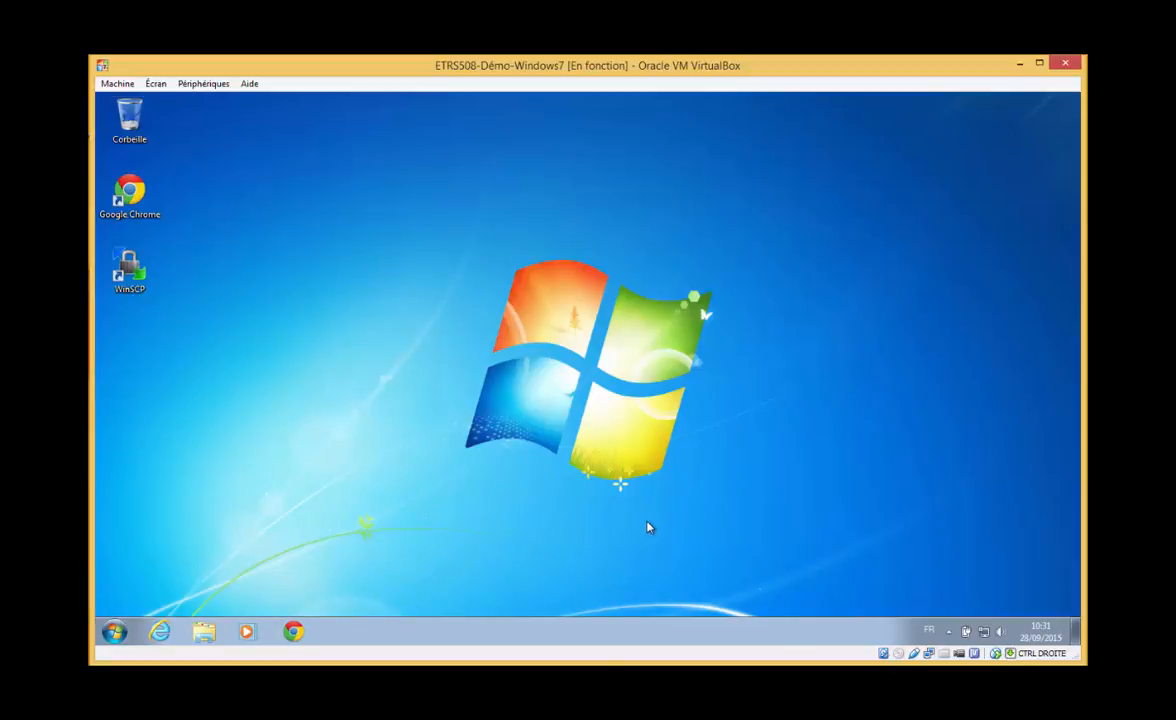
# Open the password change screen via Ctrl+Alt+Del, cancel it, and show session options
pyautogui.hotkey('ctrl', 'Delete')
pyautogui.click(593, 435)
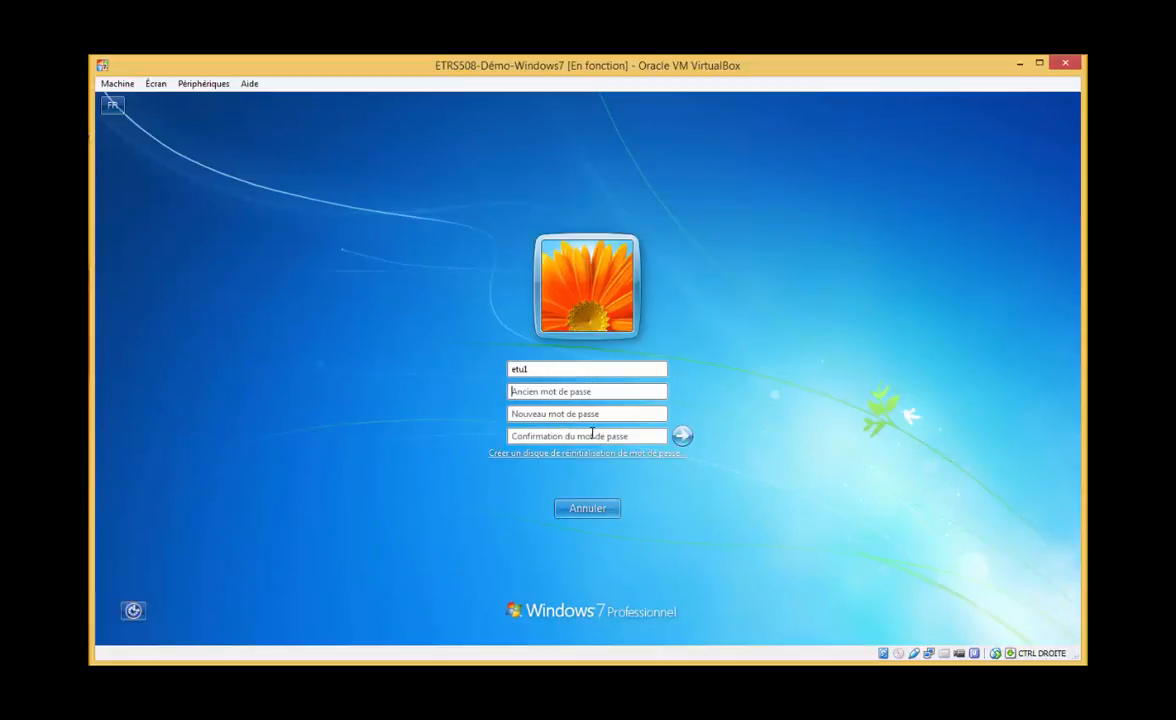
pyautogui.press('Escape')
pyautogui.press('Escape')
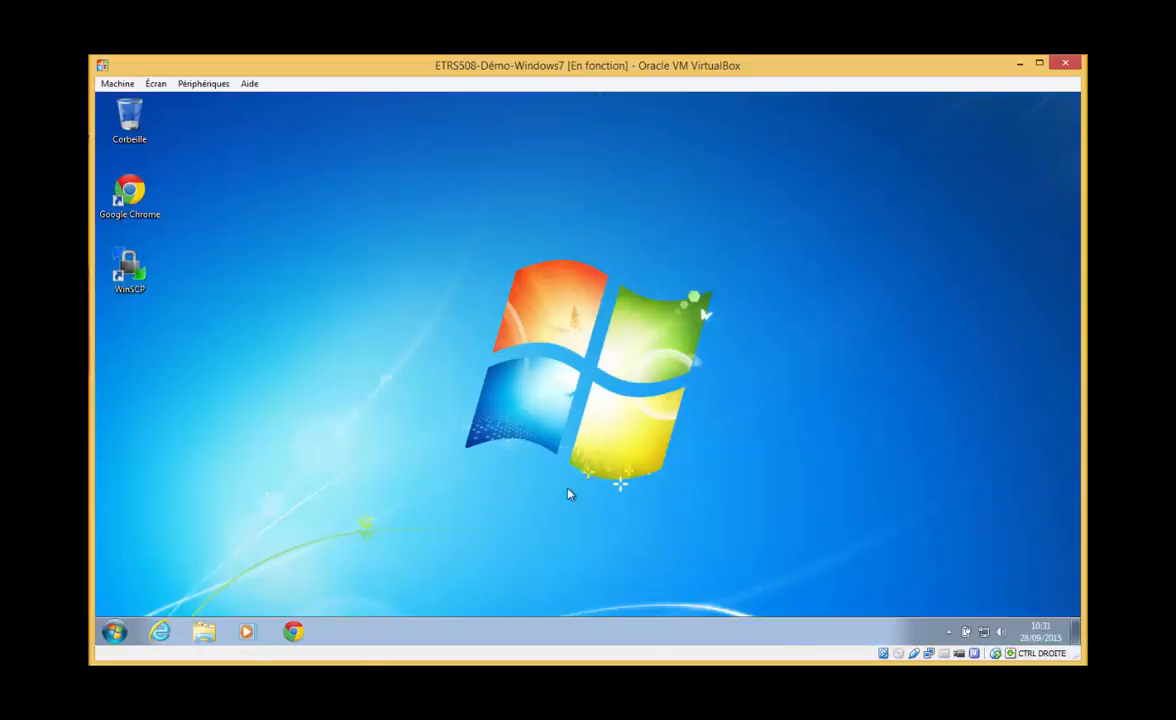
pyautogui.click(114, 631)
pyautogui.moveTo(373, 594)
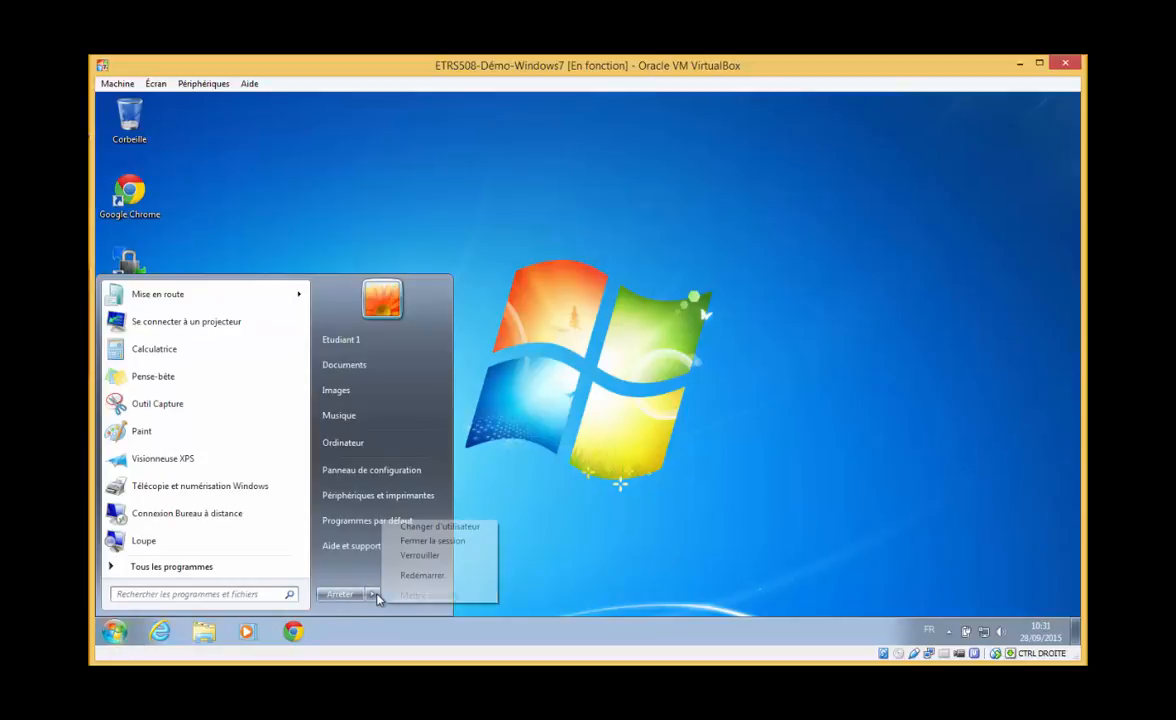
# Switch user and log on as Etudiant, correcting a mistyped password
pyautogui.click(475, 529)
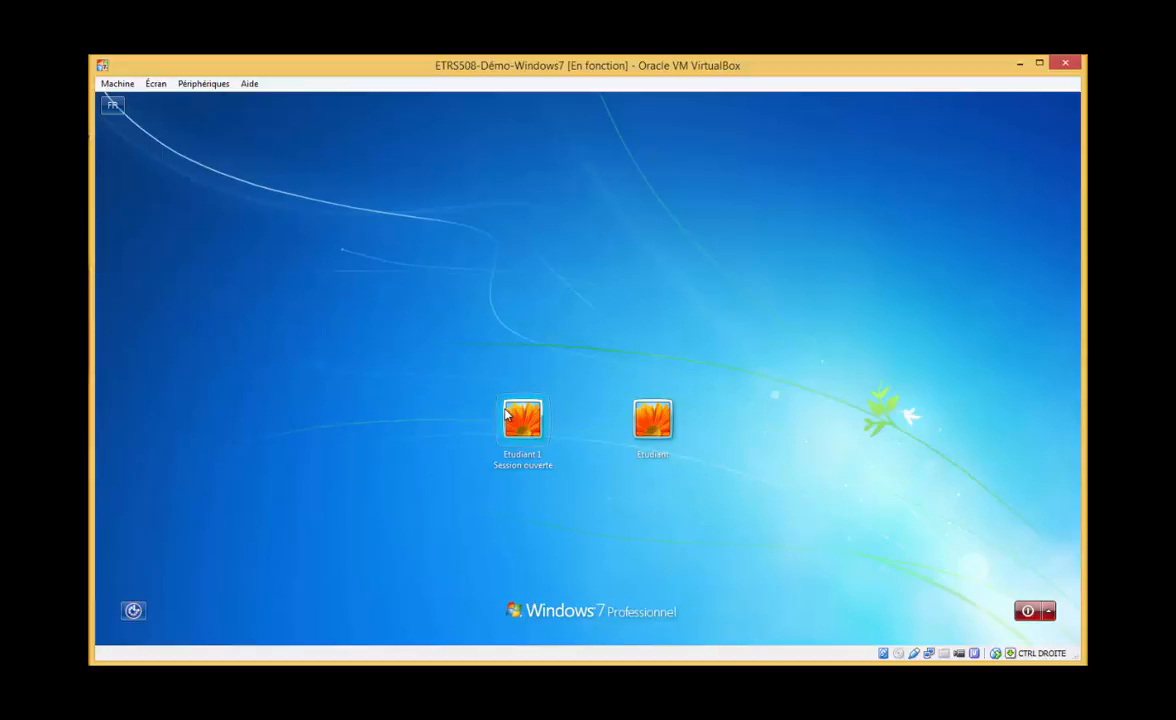
pyautogui.click(656, 422)
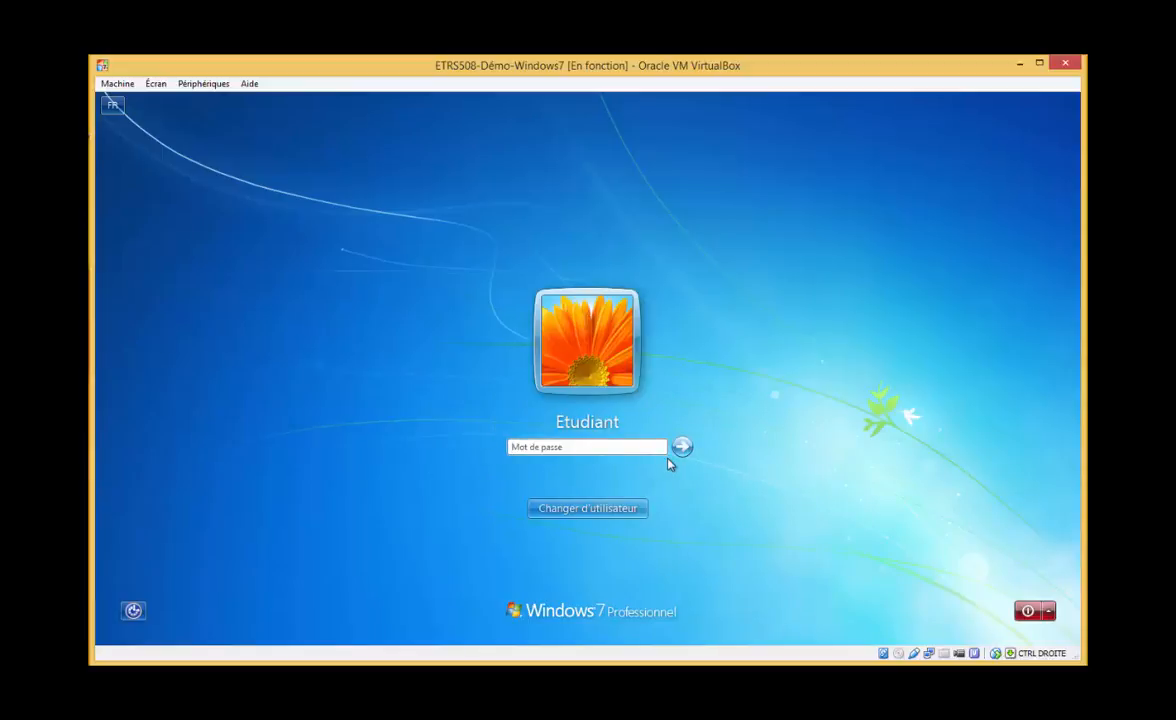
pyautogui.write('•••')
pyautogui.press('BackSpace')
pyautogui.press('BackSpace')
pyautogui.press('BackSpace')
pyautogui.write('••••••••')
pyautogui.press('Return')
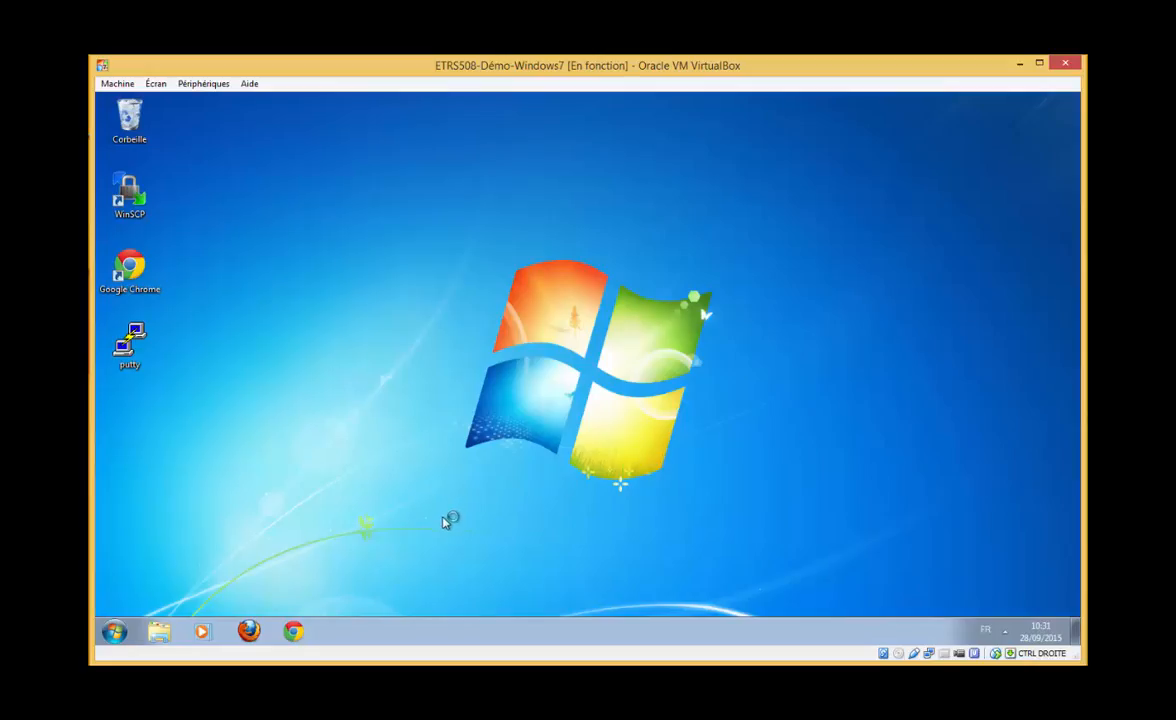
# Launch Command Prompt by searching 'cmd' from the Start menu
pyautogui.click(114, 631)
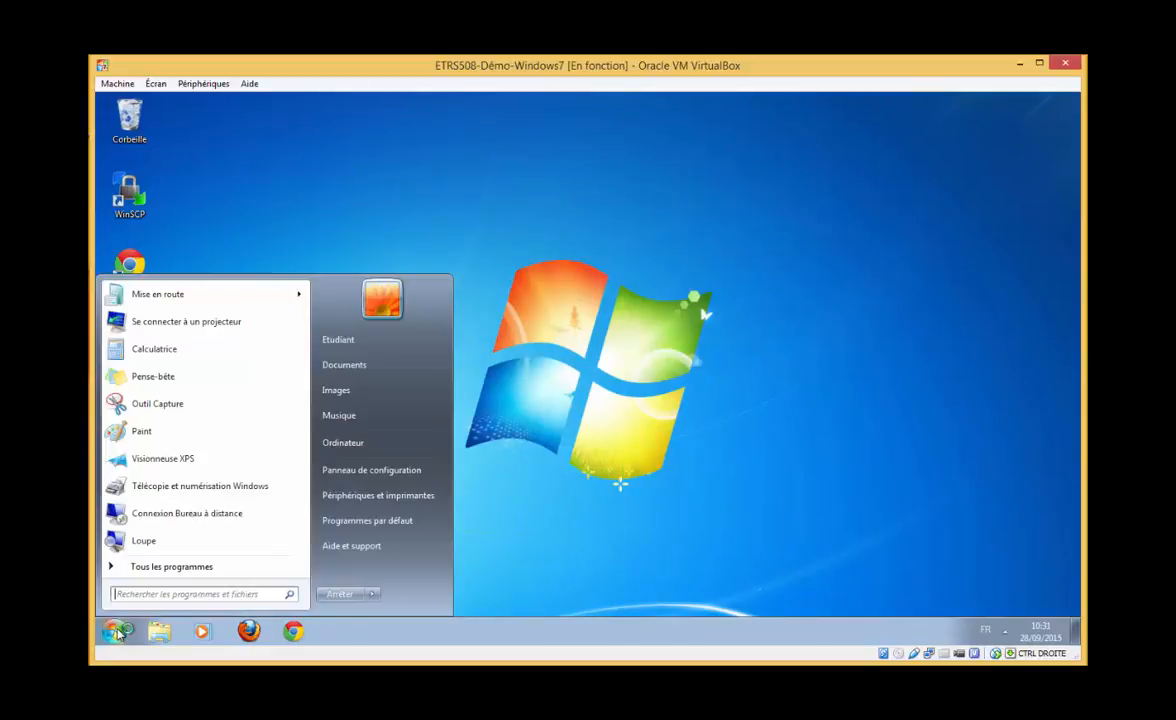
pyautogui.click(155, 594)
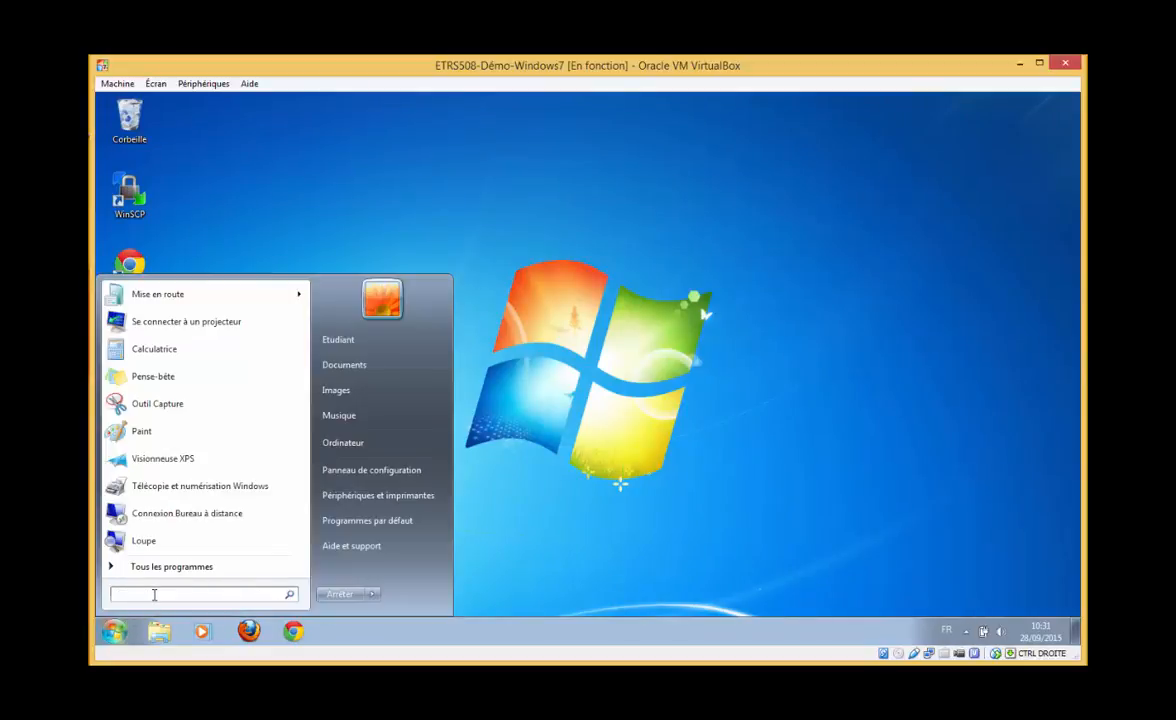
pyautogui.write('cmd')
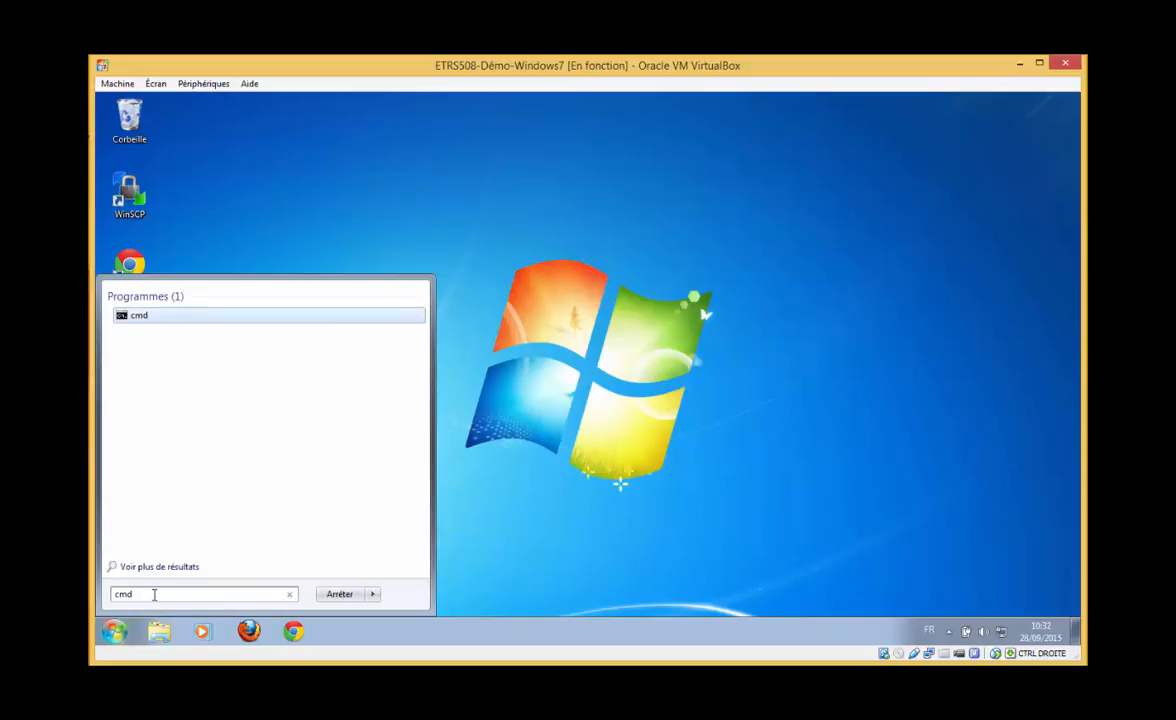
pyautogui.click(163, 317)
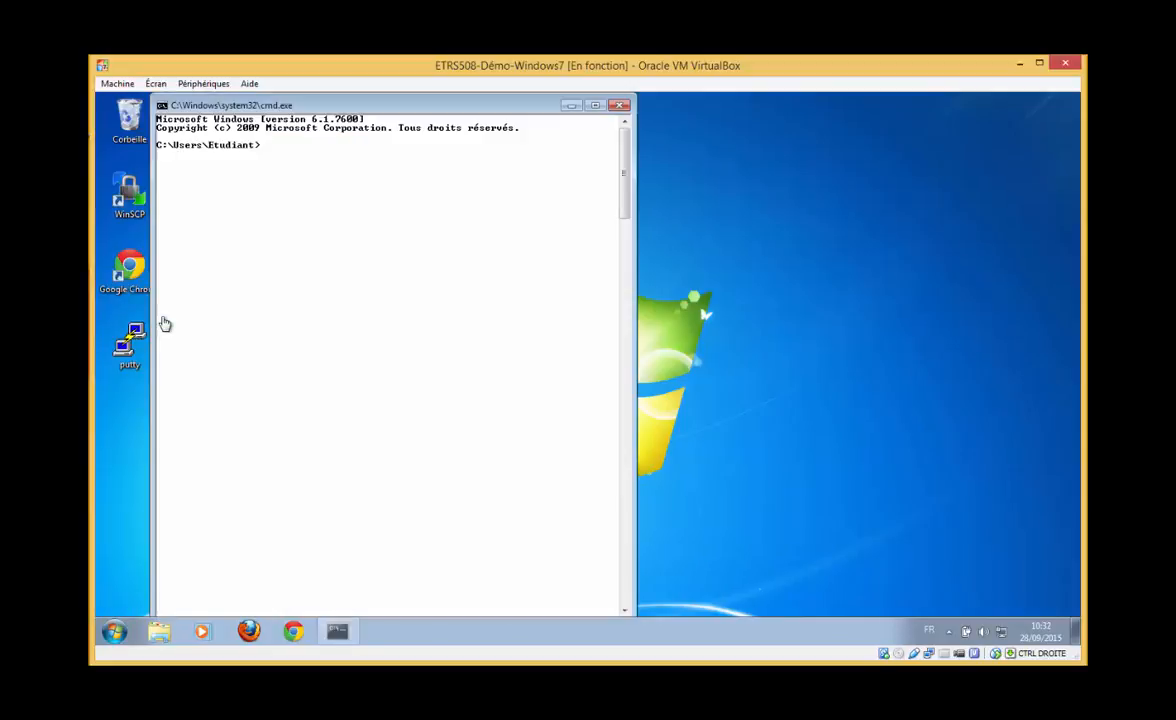
# Run net user to list Administrateur, etu1, Etudiant and Invité, then show its syntax help
pyautogui.write('net use')
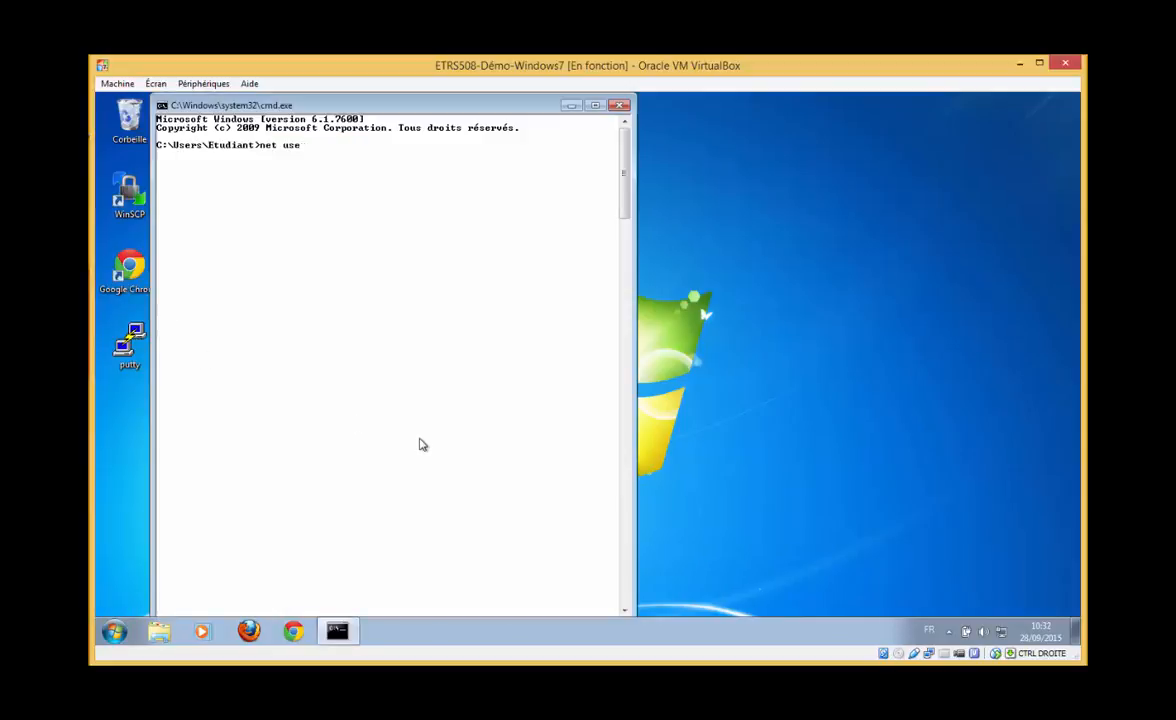
pyautogui.write('r')
pyautogui.press('Return')
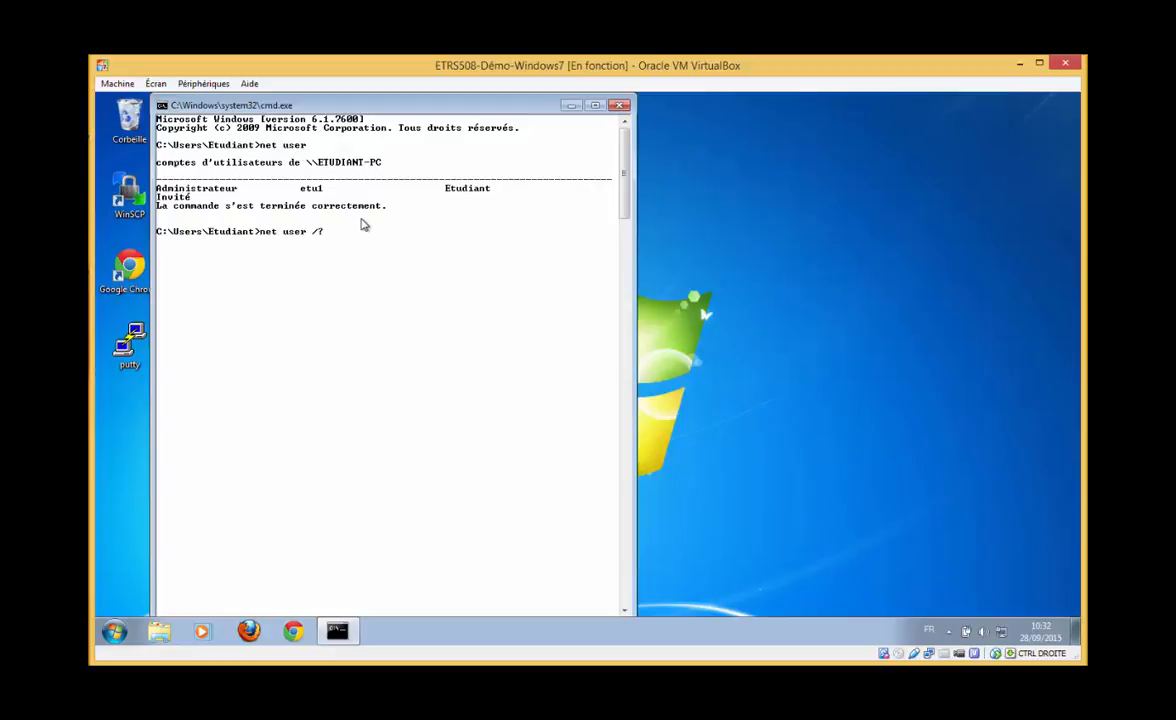
pyautogui.press('Return')
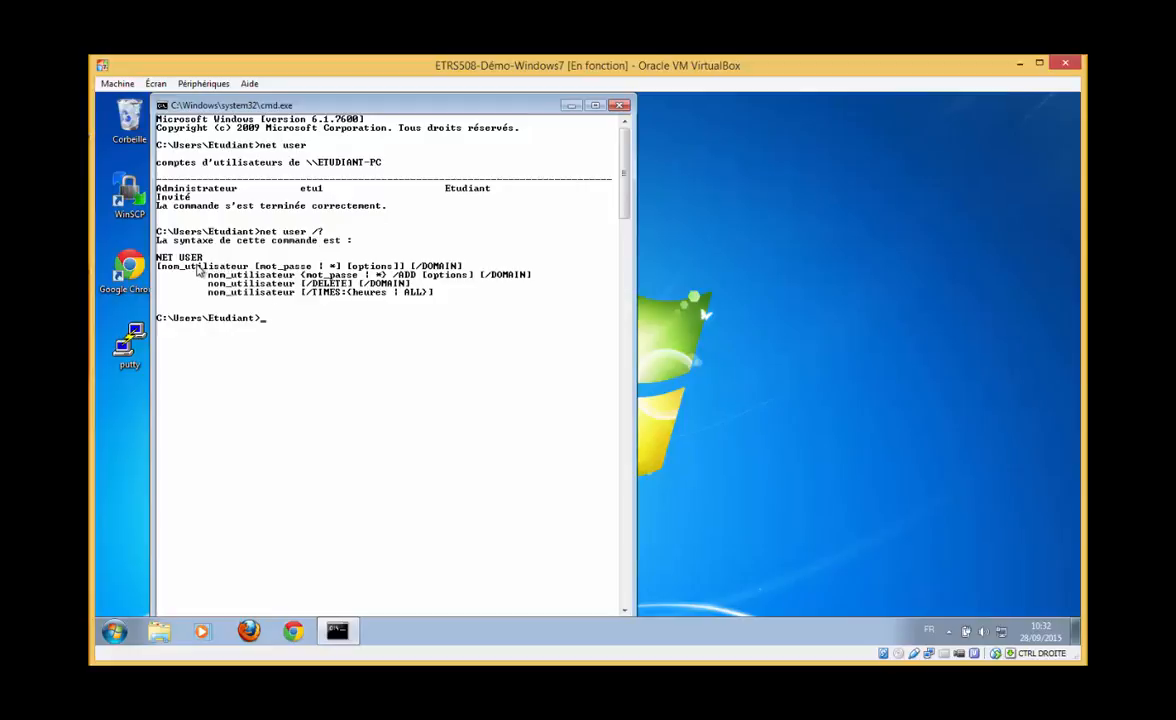
# Close the Command Prompt window and dismiss the Start menu, back on the Etudiant desktop
pyautogui.click(620, 105)
pyautogui.click(115, 633)
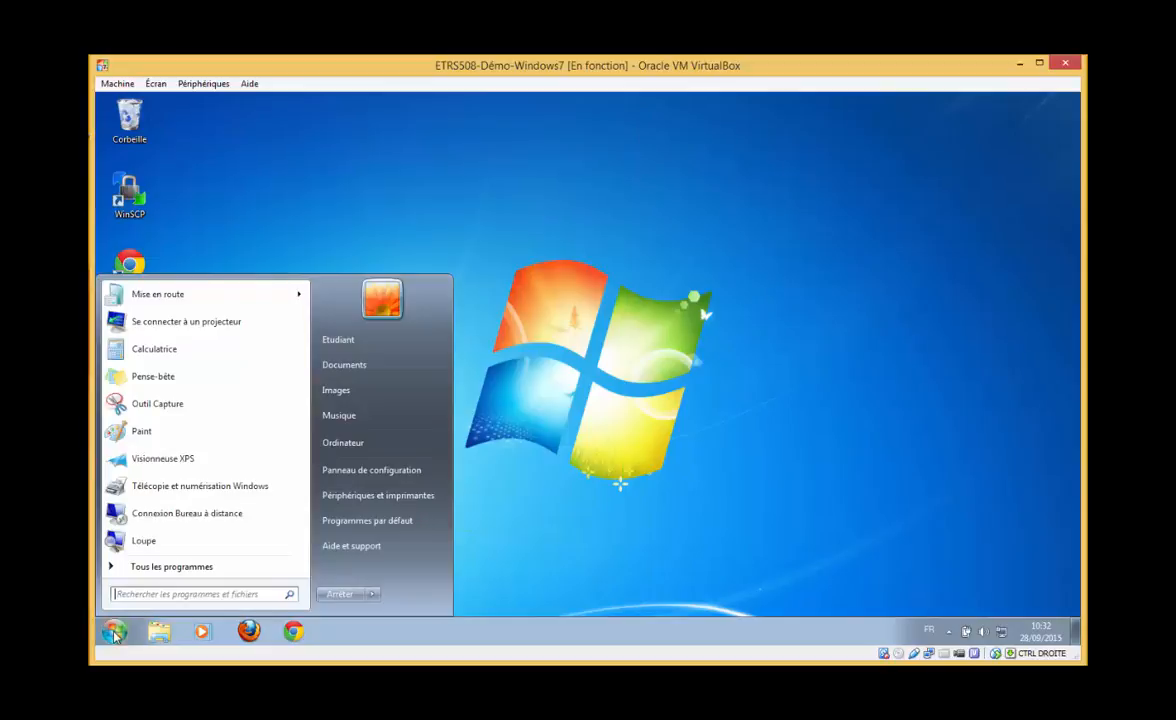
pyautogui.click(115, 633)
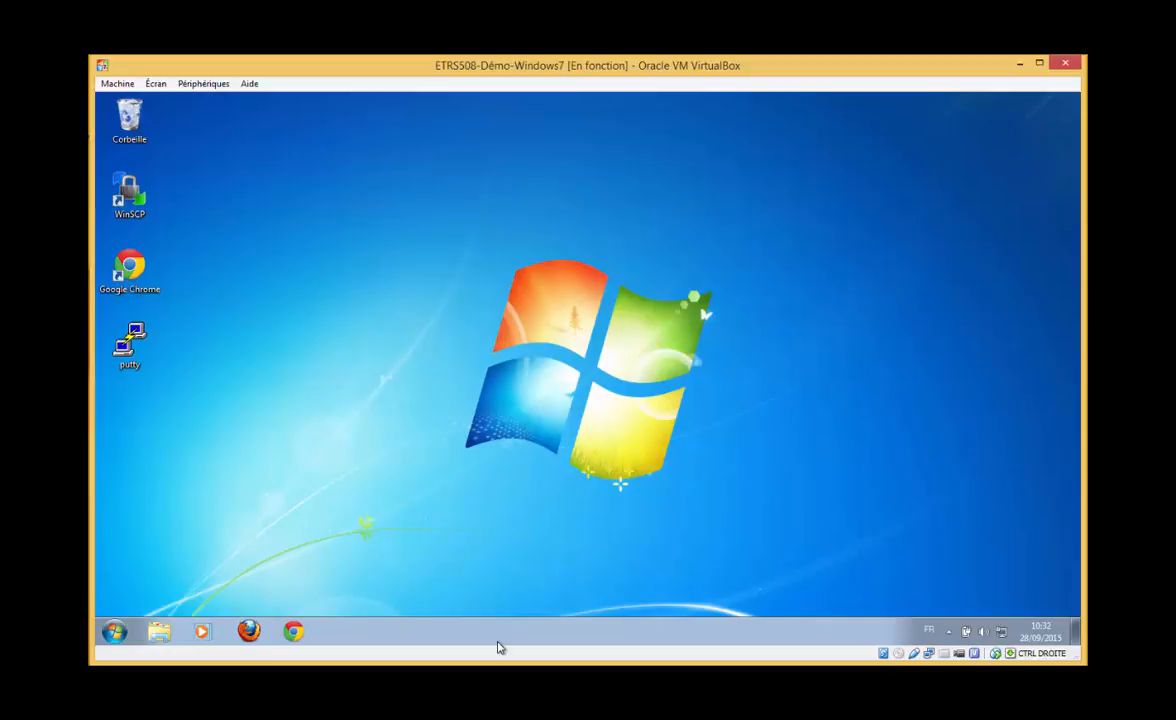
pyautogui.moveTo(414, 715)
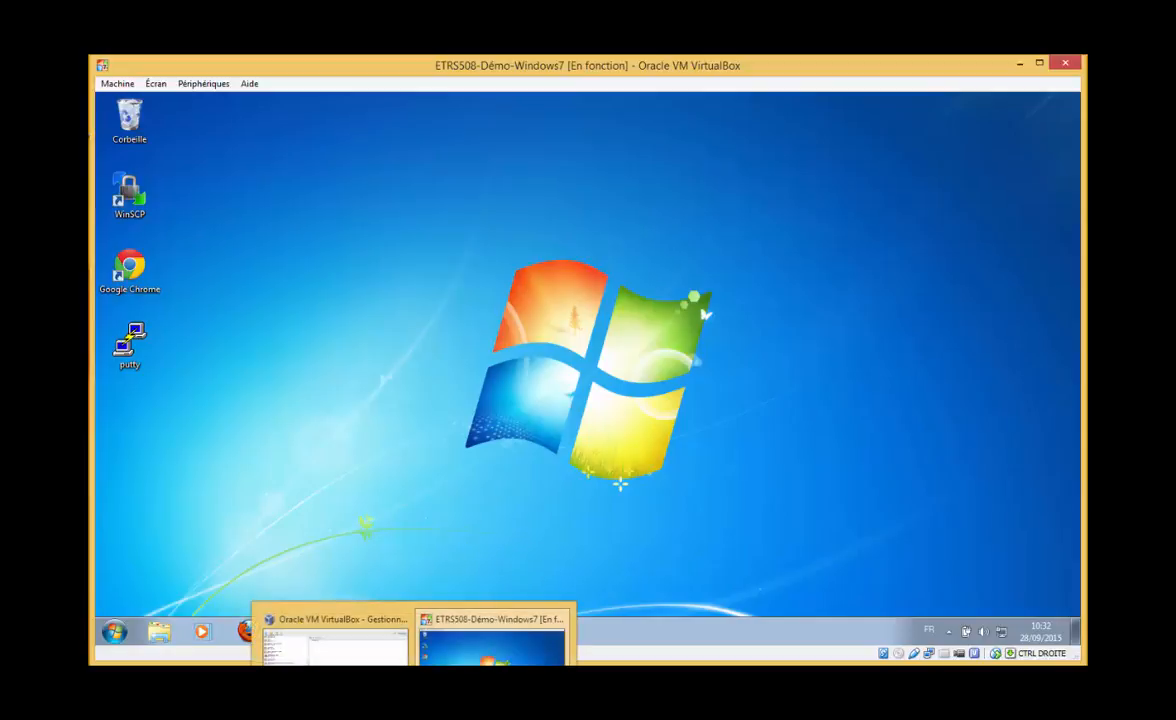